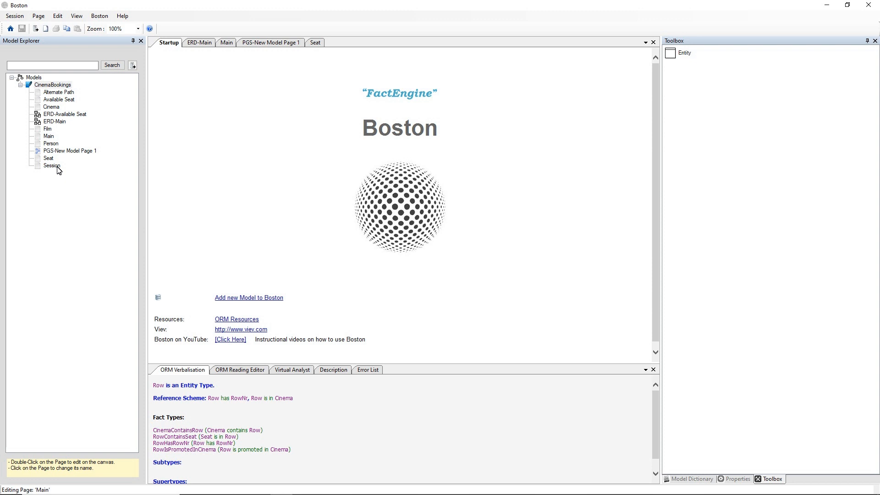
- Open the PGS-New Model Page 1 property graph and morph its Booking node to the ERD-Main entity relationship diagram
left_click(69, 153)
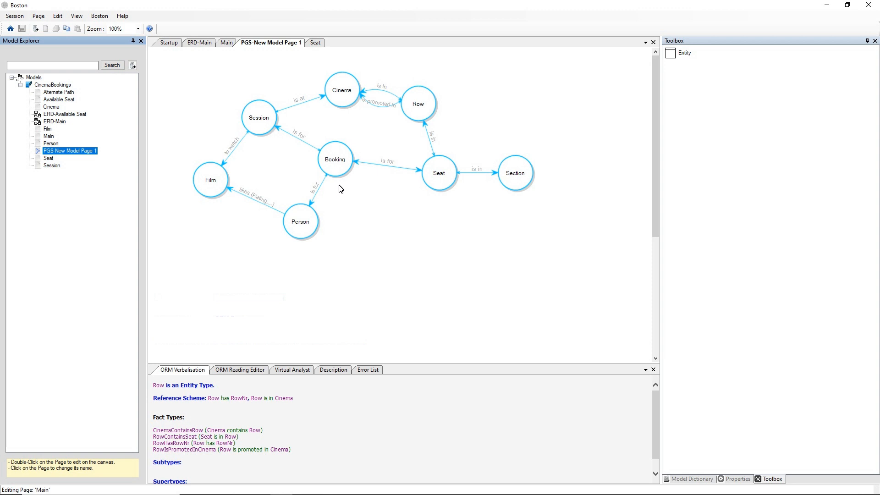
right_click(339, 169)
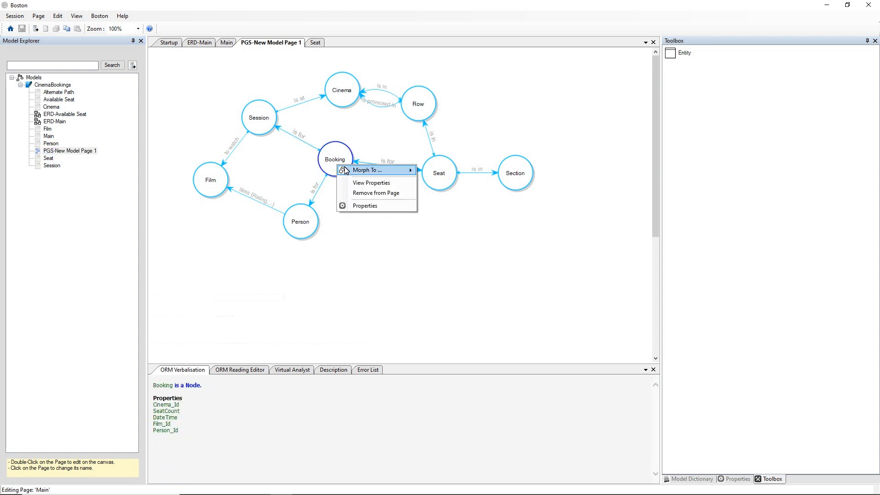
mouse_move(378, 169)
mouse_move(471, 192)
left_click(511, 192)
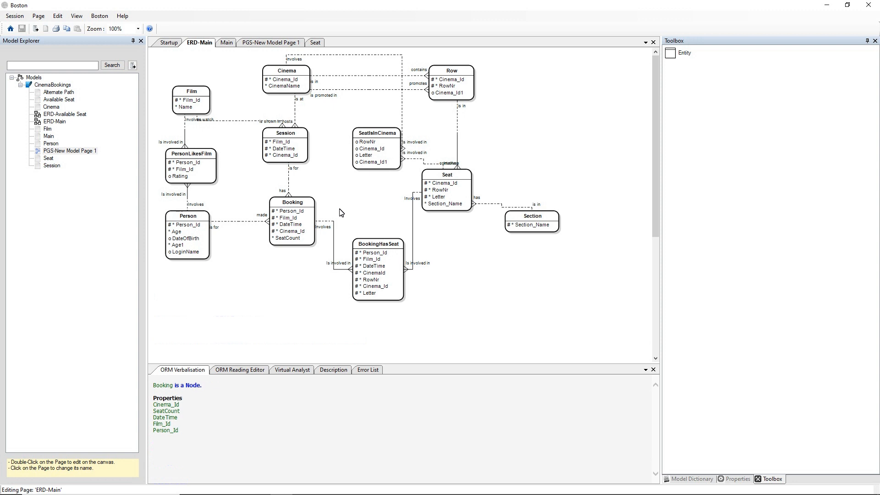
- Morph the Booking entity in the ERD-Main diagram to the ORM diagram page Main
left_click(306, 205)
right_click(307, 205)
mouse_move(326, 207)
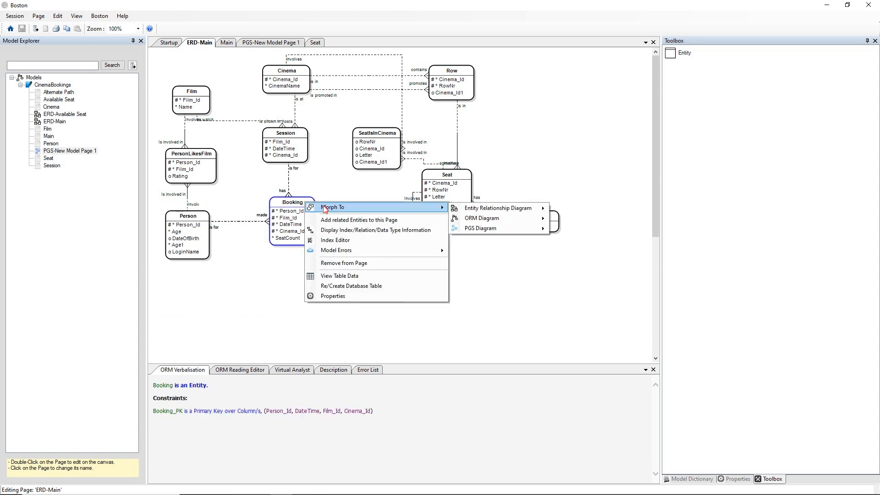
mouse_move(466, 219)
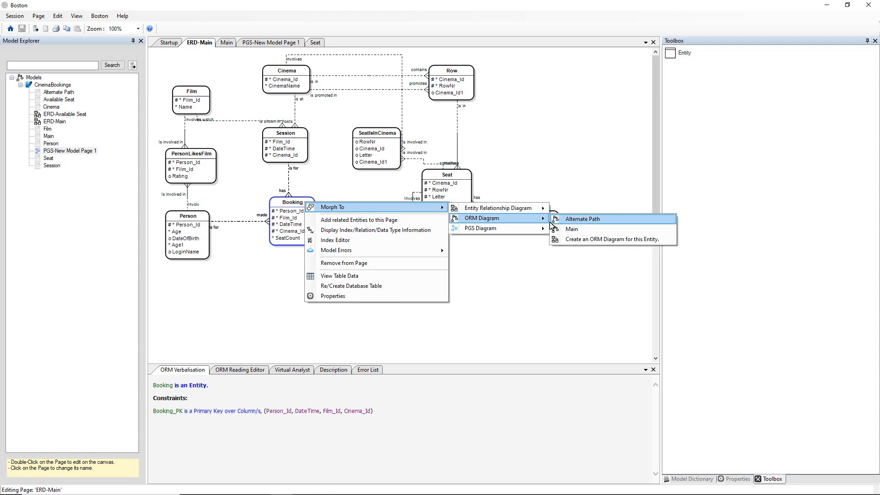
left_click(561, 229)
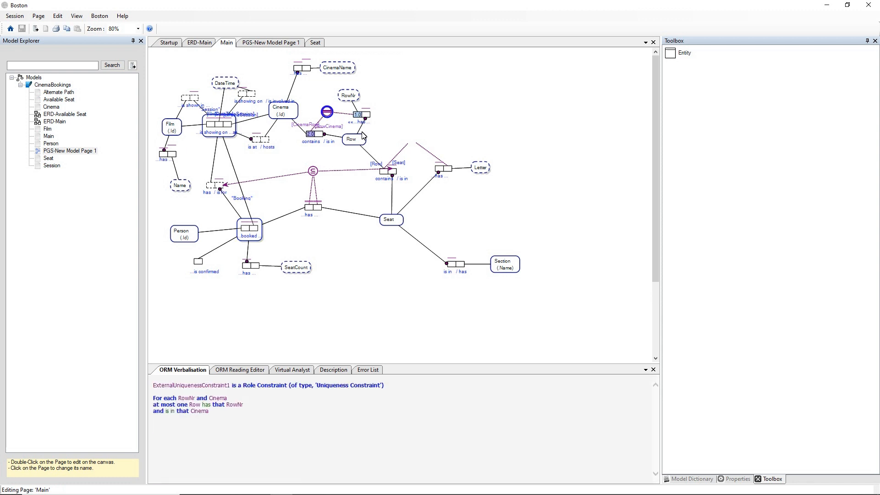
- Clear the selection on the Main page and open the Film page of the CinemaBookings model
left_click(409, 191)
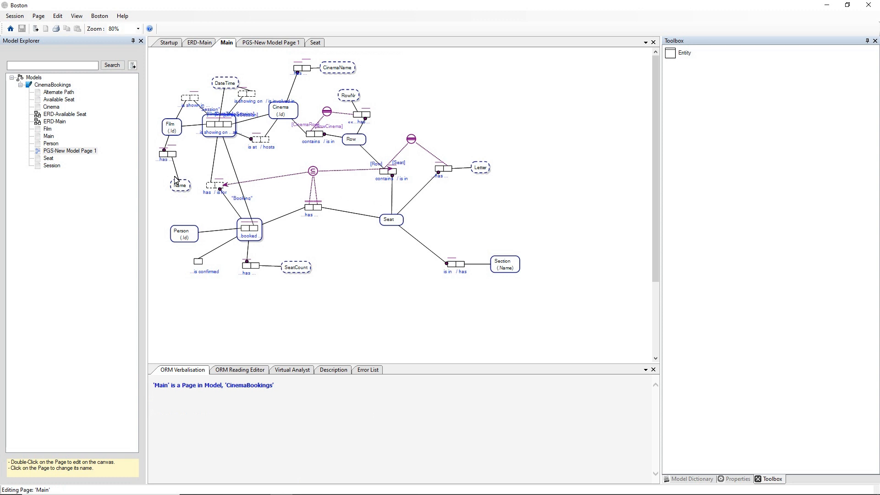
double_click(47, 129)
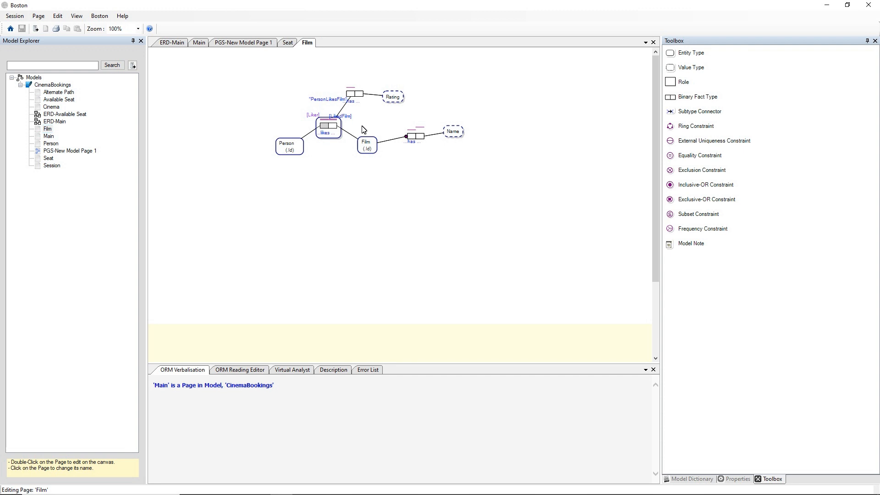
left_click(364, 130)
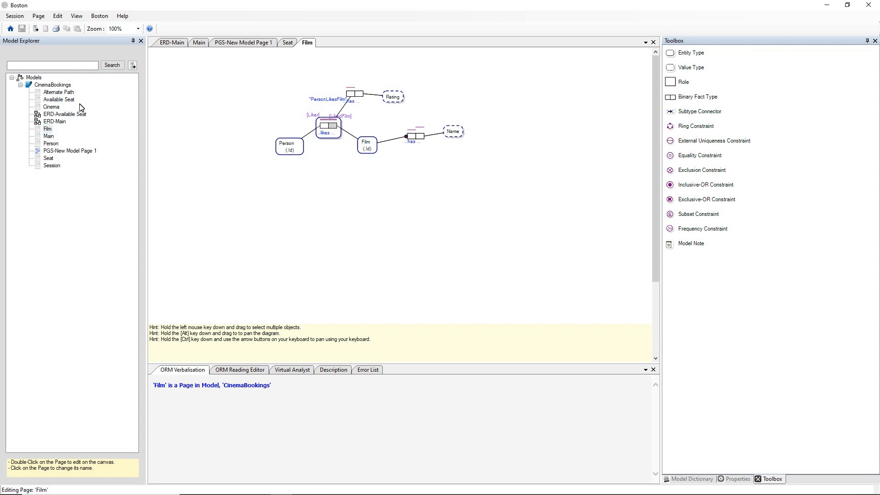
- Open Fact Engine for the CinemaBookings model and begin a query with WHICH Seat
left_click(61, 84)
right_click(61, 85)
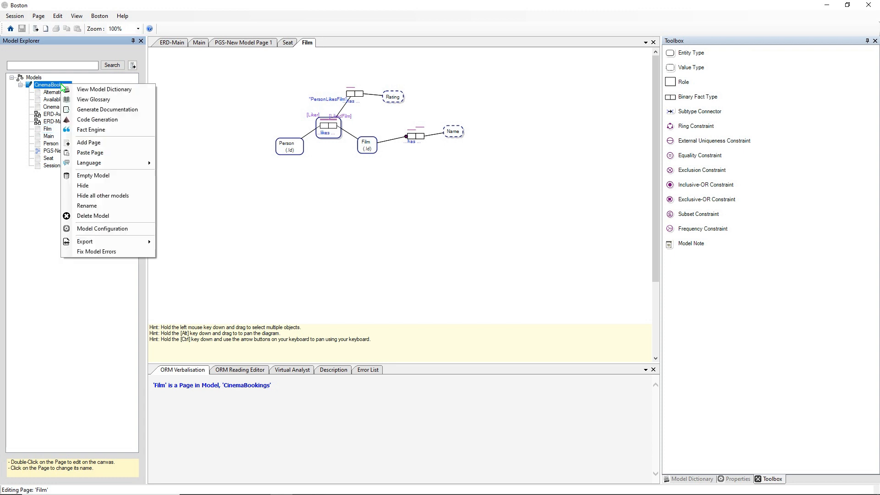
left_click(91, 130)
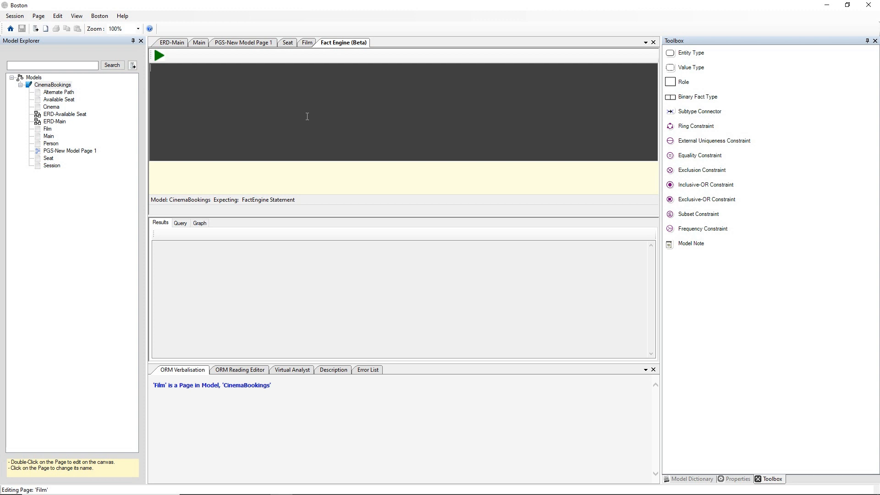
type("WHICH ")
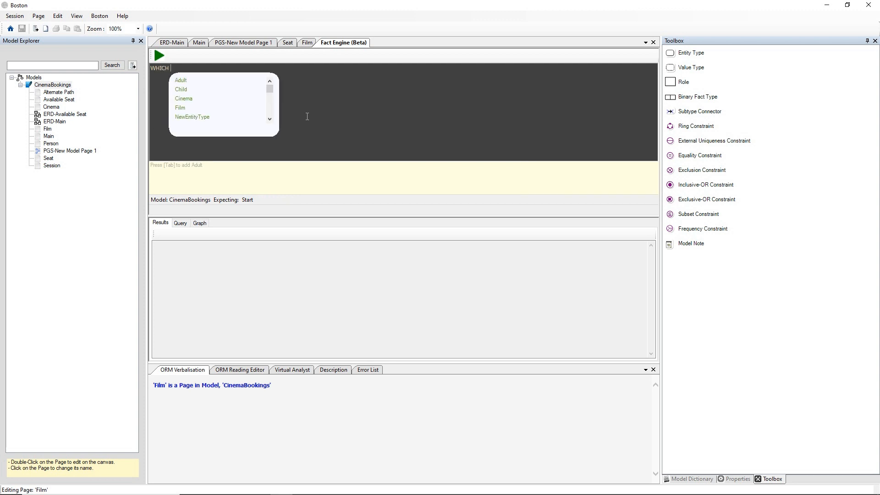
type("Seat ")
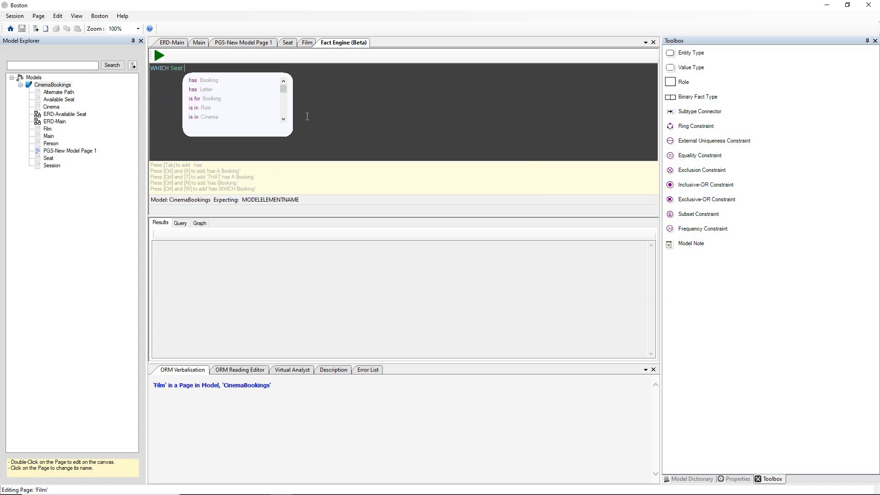
type("has NO ")
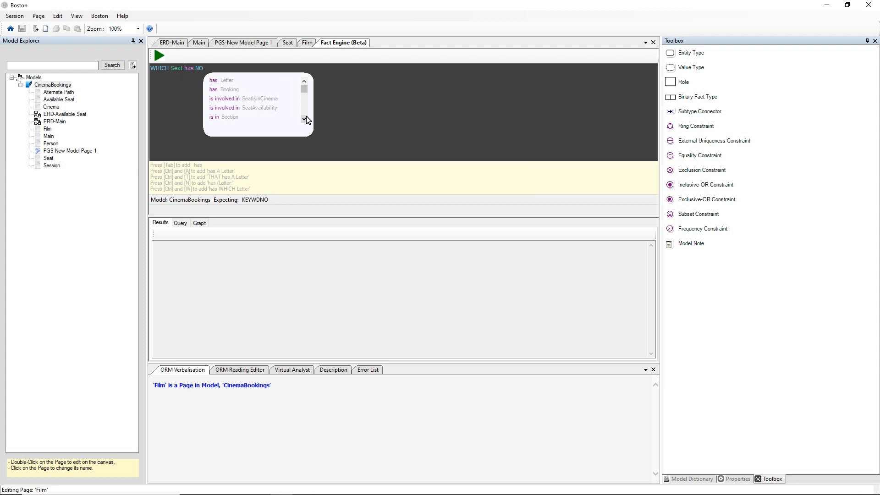
type("Booking ")
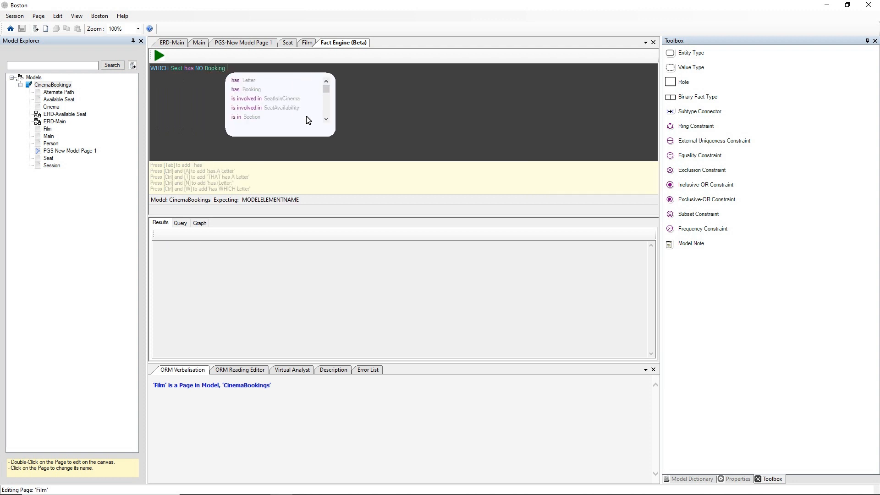
type("THAT")
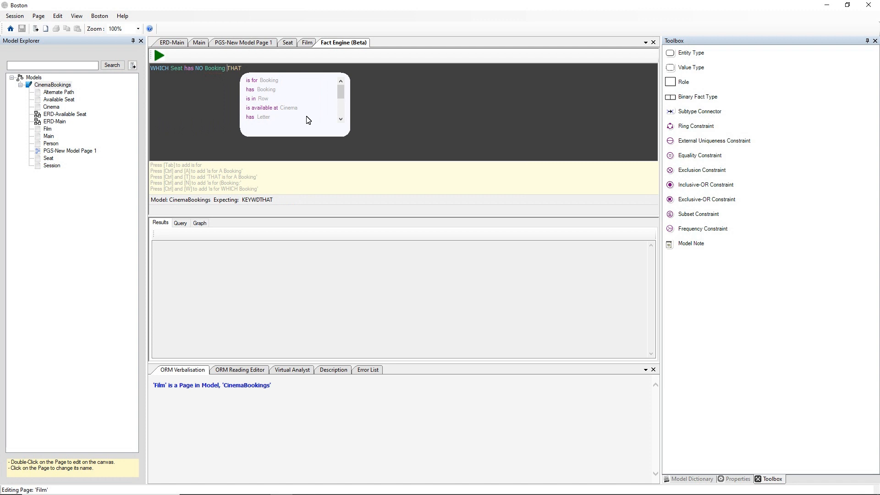
key("ctrl+Left")
key("ctrl+Left")
key("ctrl+Left")
key("BackSpace")
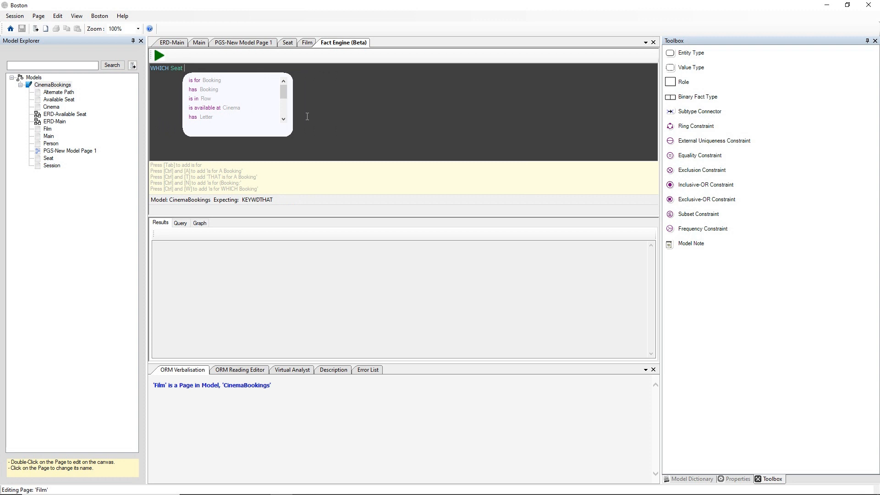
- Continue the query after WHICH Seat with the condition is in (Cinema:'Great Western Cinema')
type("is in ")
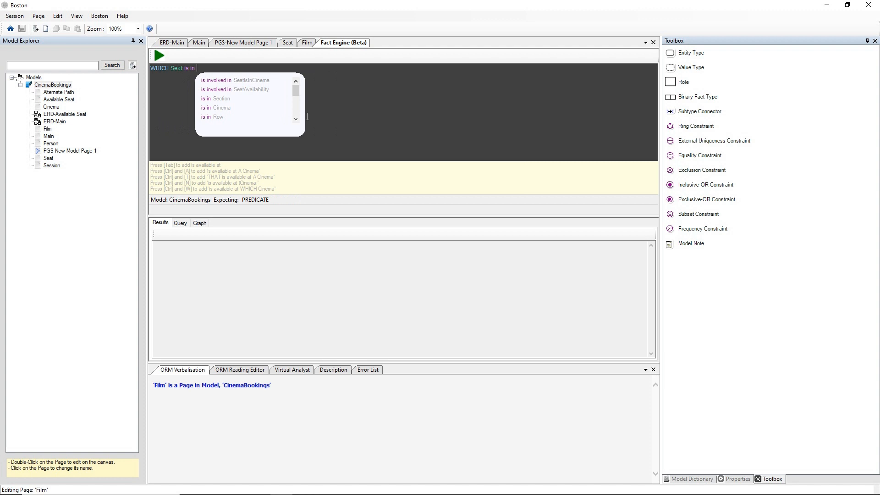
type("(Cinema")
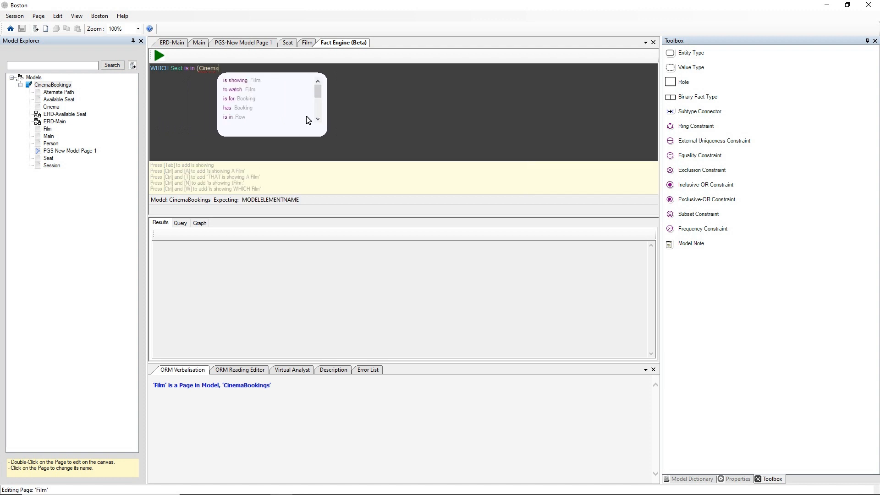
type(":'Gre")
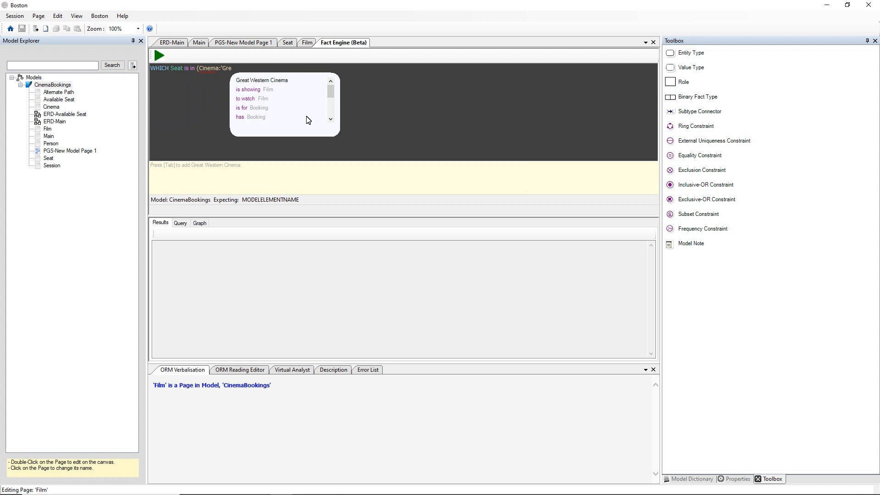
key("Tab")
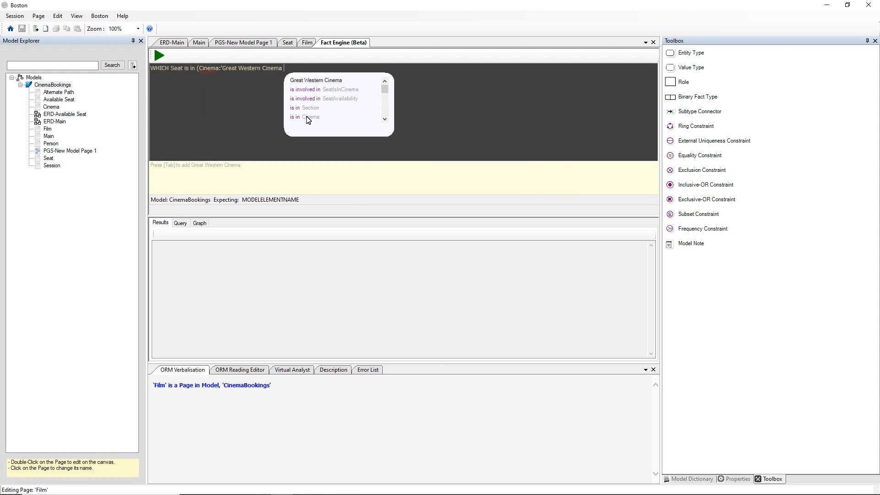
type("')")
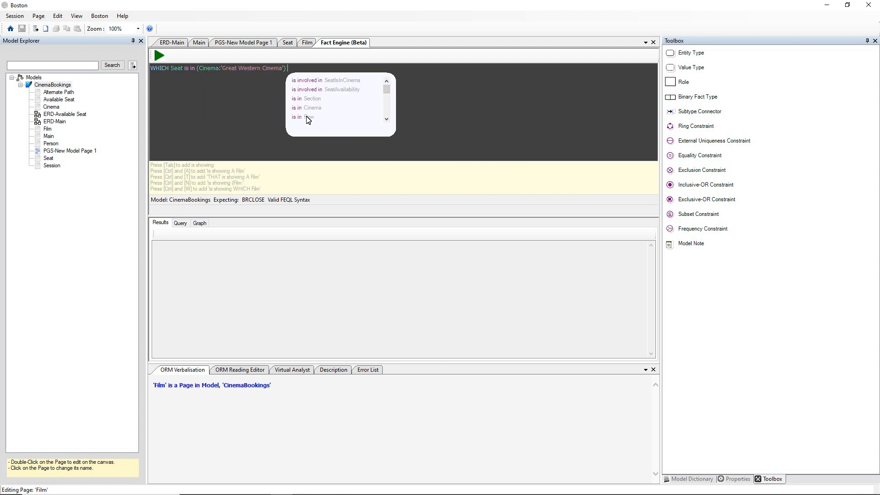
- Append AND has NO Booking THAT is for A Session to watch (Film:'Rocky') to the query
type(" AND ")
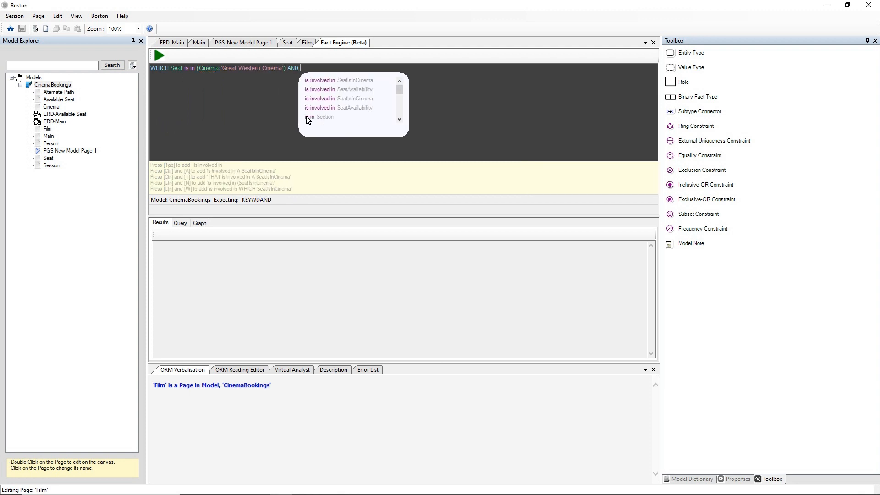
type("has NO ")
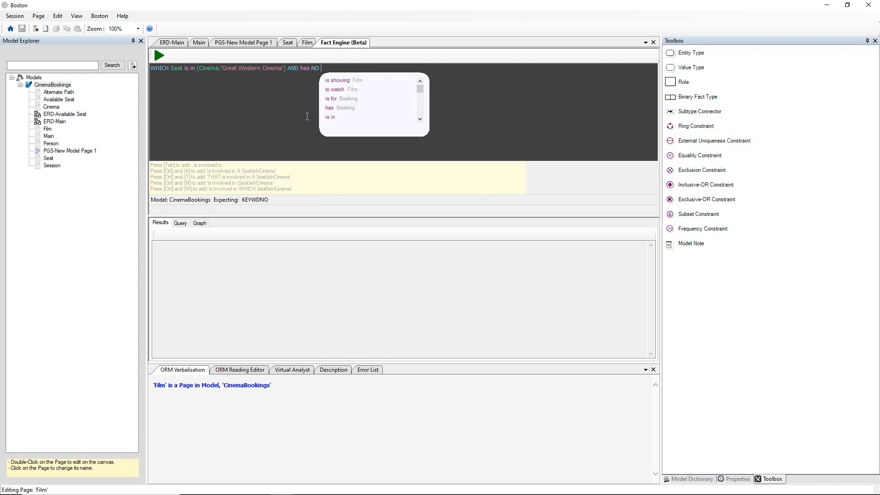
type("Booking T")
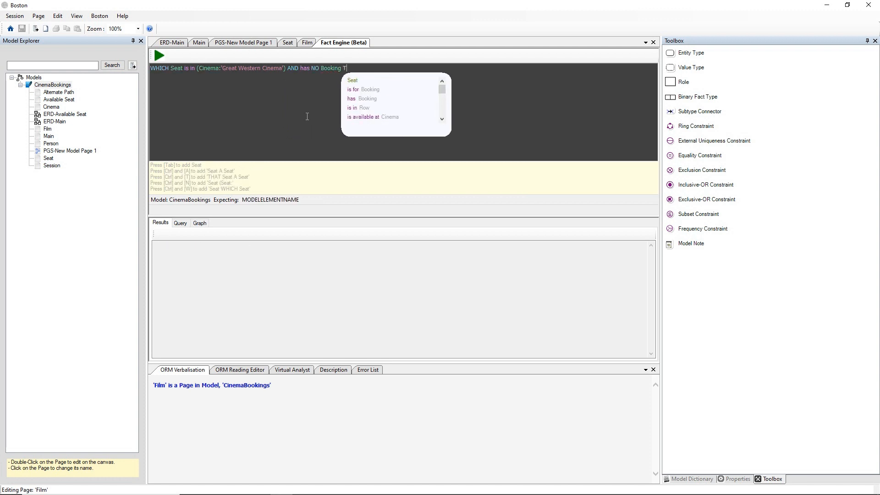
type("HAT is for")
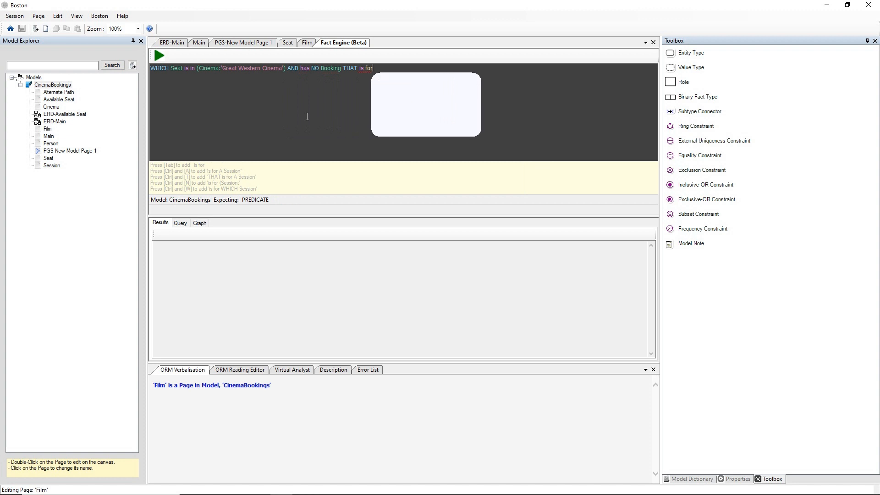
type(" A Sess")
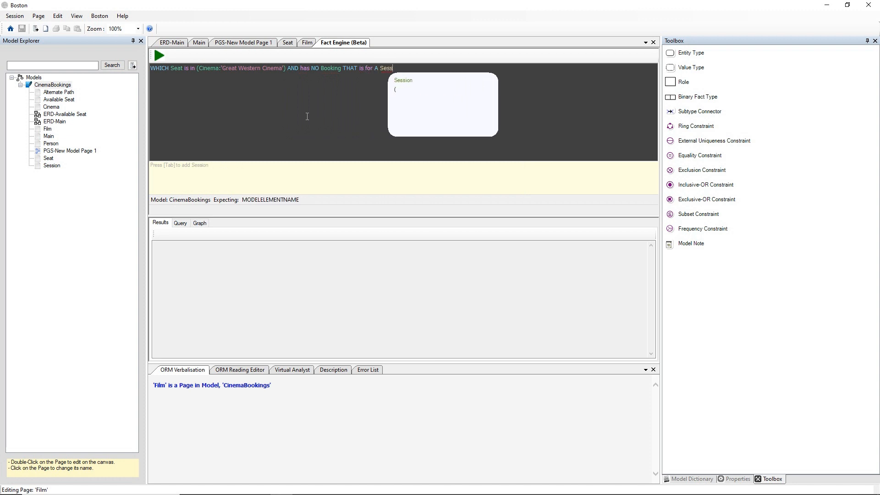
type("ion to ")
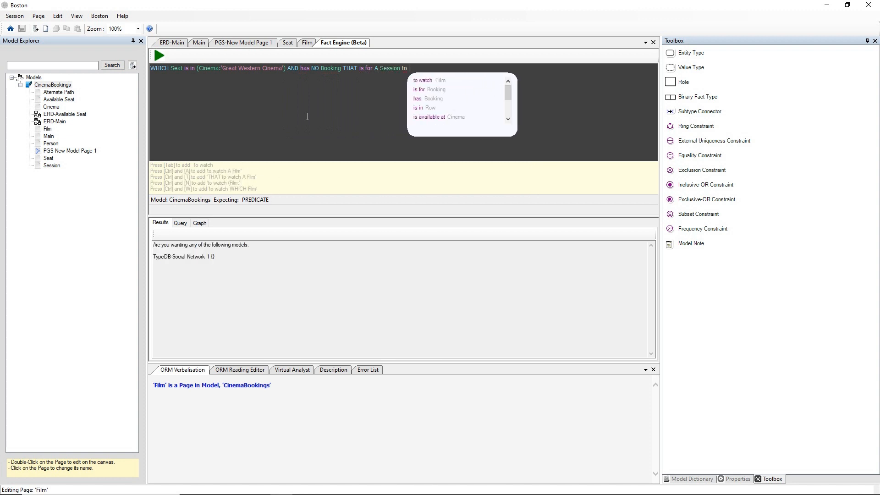
type("watch (")
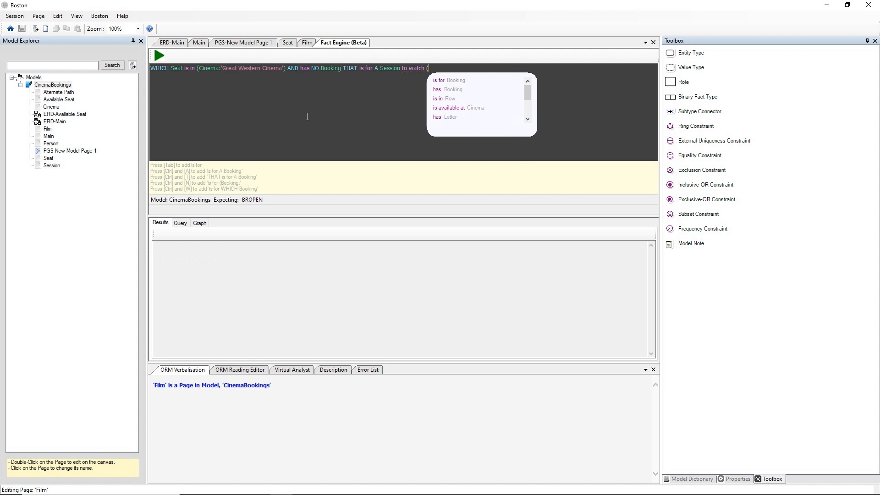
type("Fi")
type("lm:'Roc")
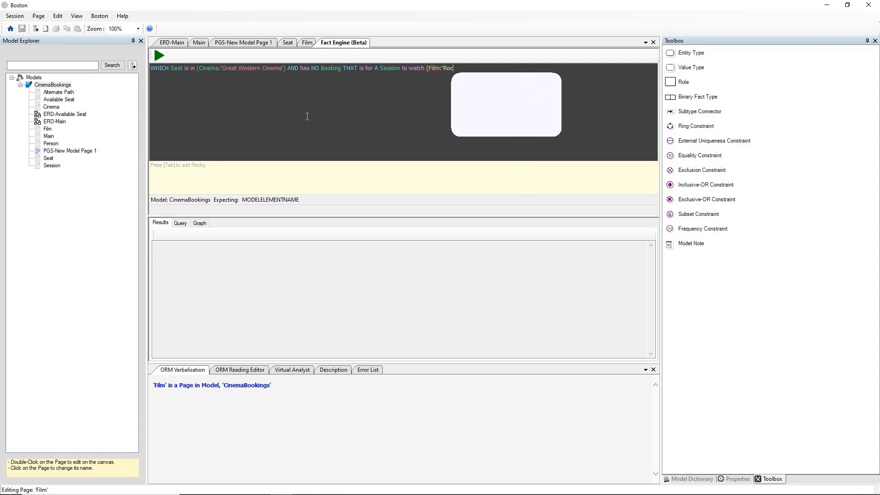
key("Tab")
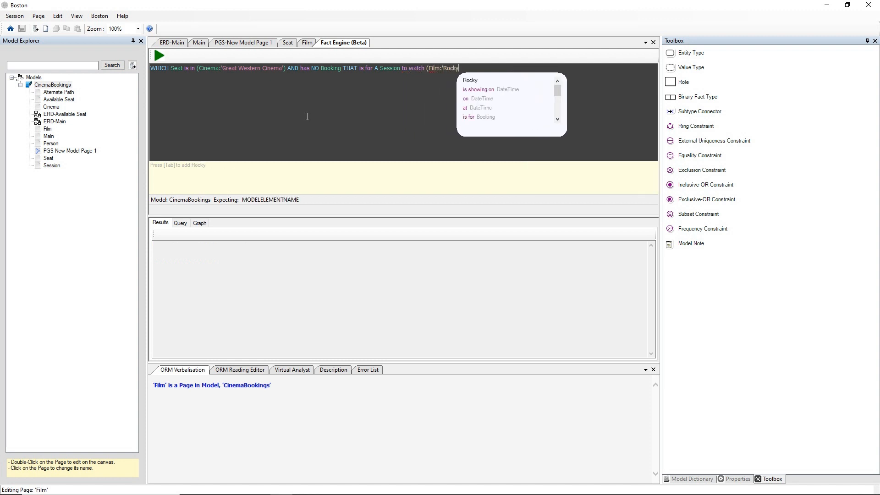
type(") ")
- Finish the query with THAT is showing on (DateTime:'1/5/2021 10:00') after the Rocky film condition and run it
type("THAT is ")
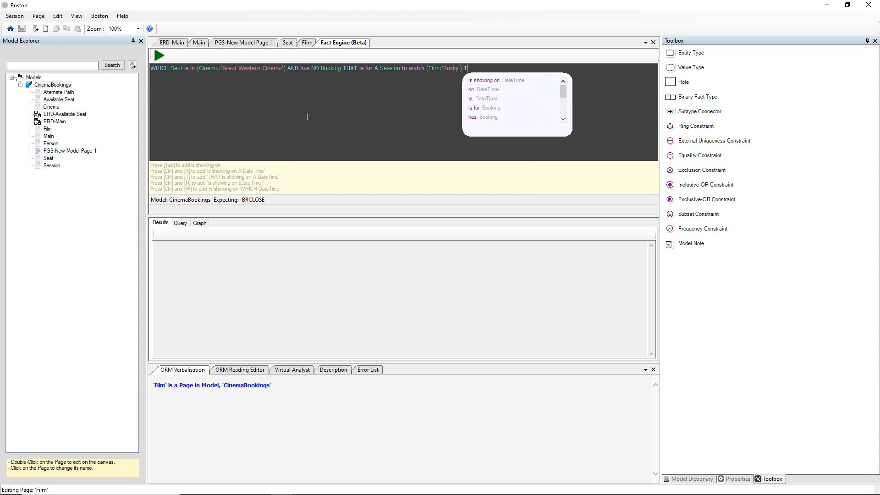
type("show")
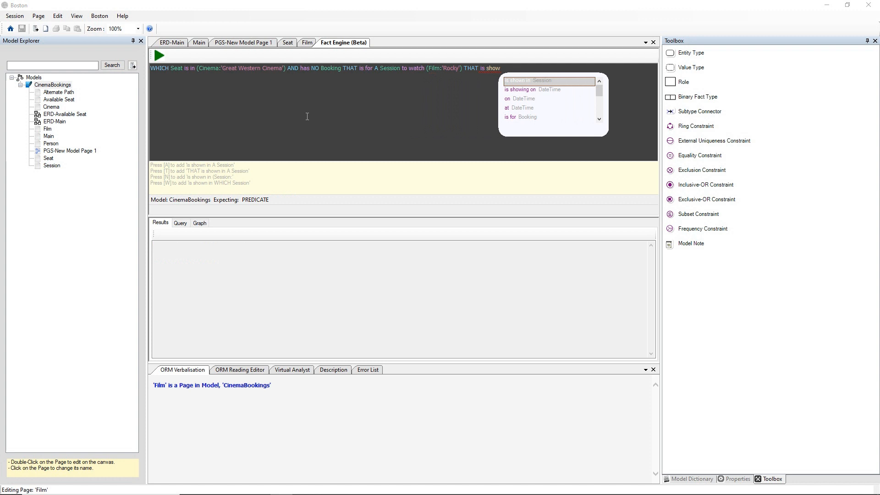
key("Down")
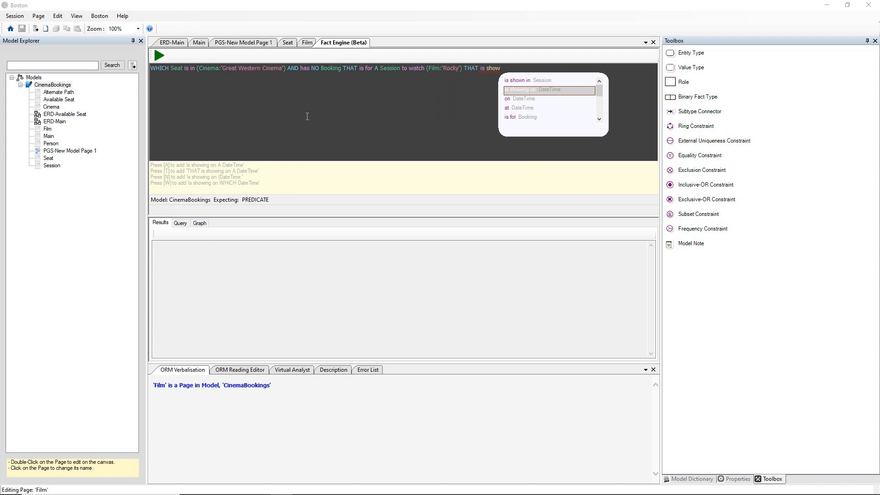
key("n")
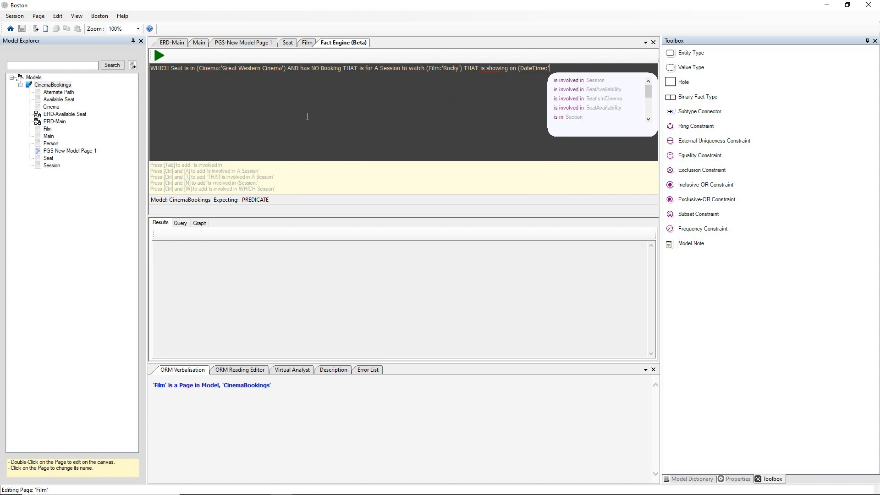
type("1/5/")
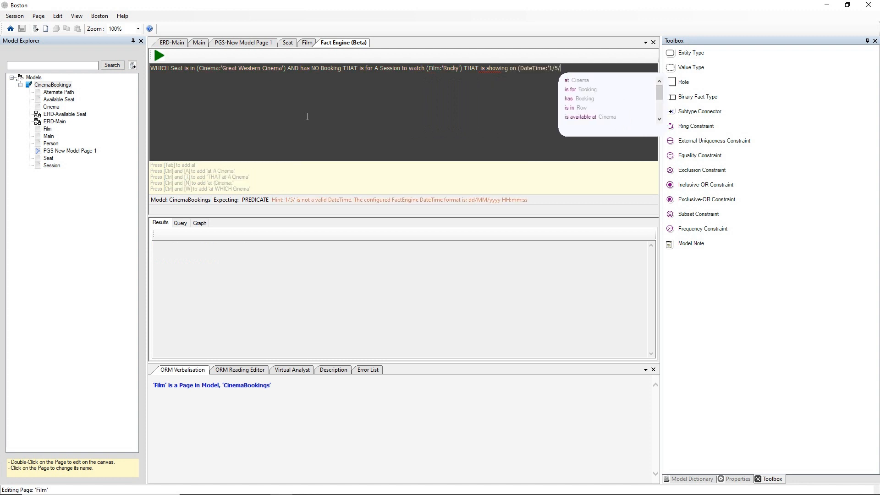
type("2021")
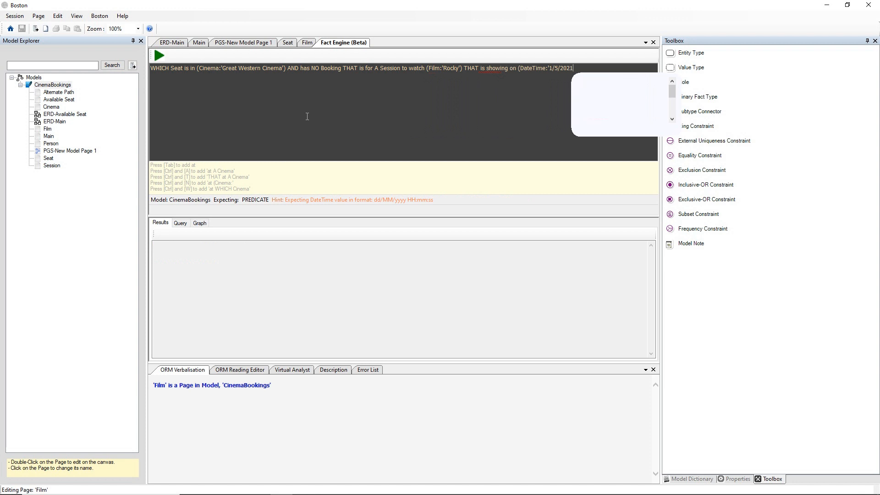
type(" 10:")
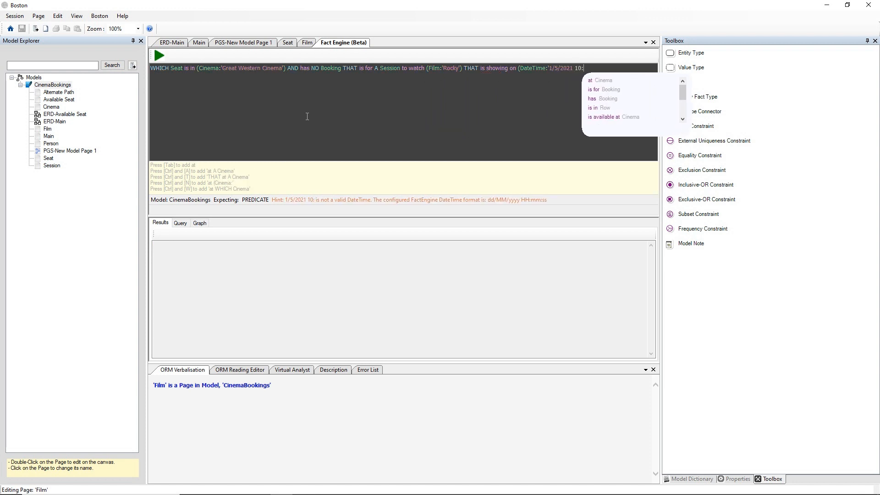
type("00')")
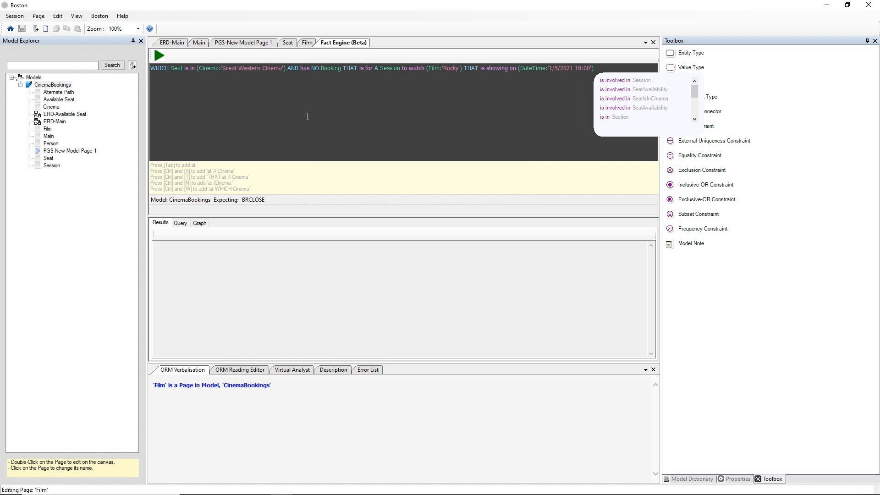
key("Escape")
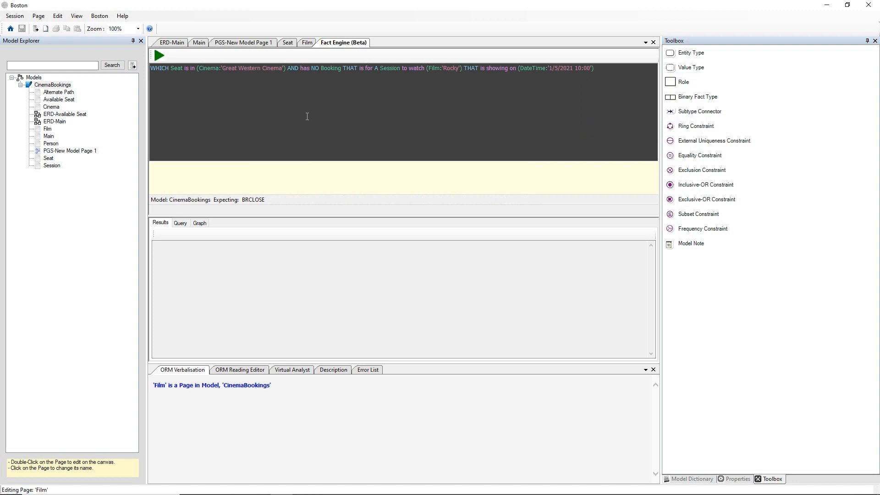
key("F5")
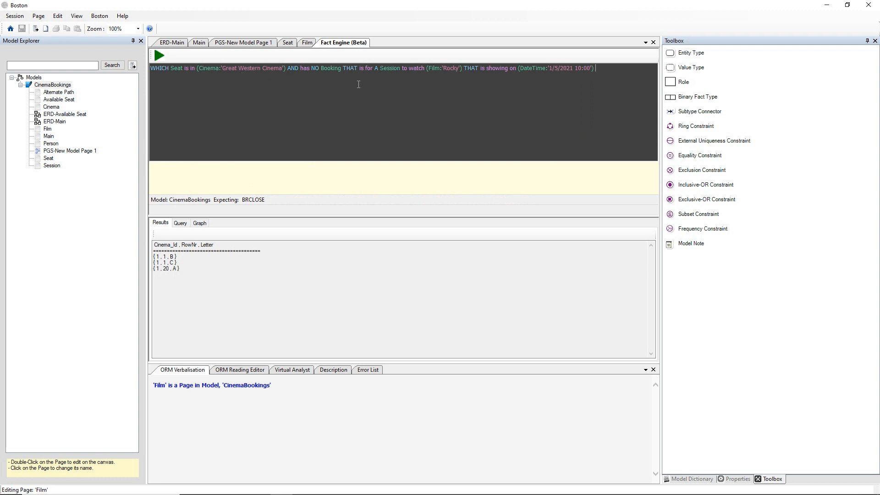
- Examine the graph diagram on PGS-New Model Page 1 and return to Fact Engine
left_click(249, 43)
left_click(487, 231)
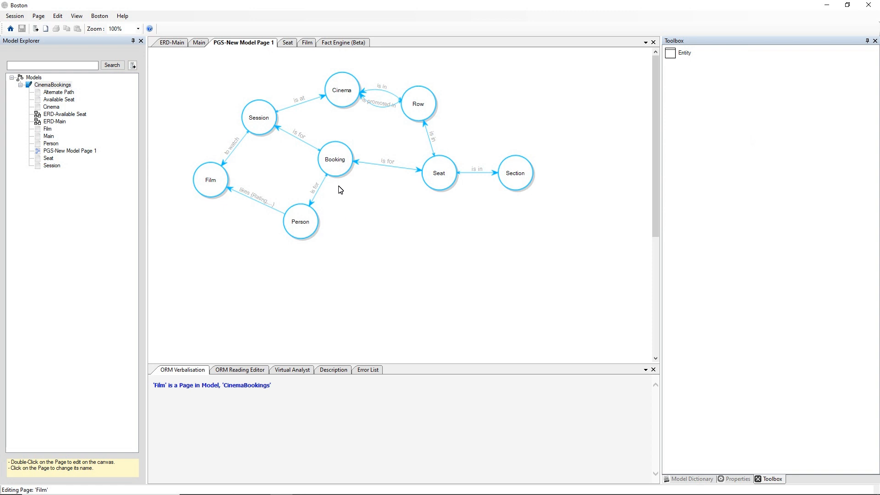
left_click(337, 44)
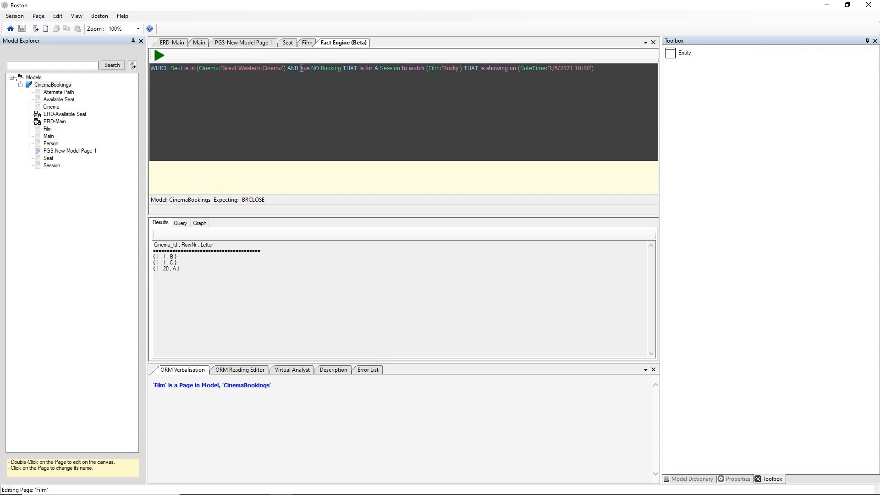
- Replace the whole query with a DOES question asking whether a Person, identified by first name, has A Booking ("have A Booking")
key("ctrl+a")
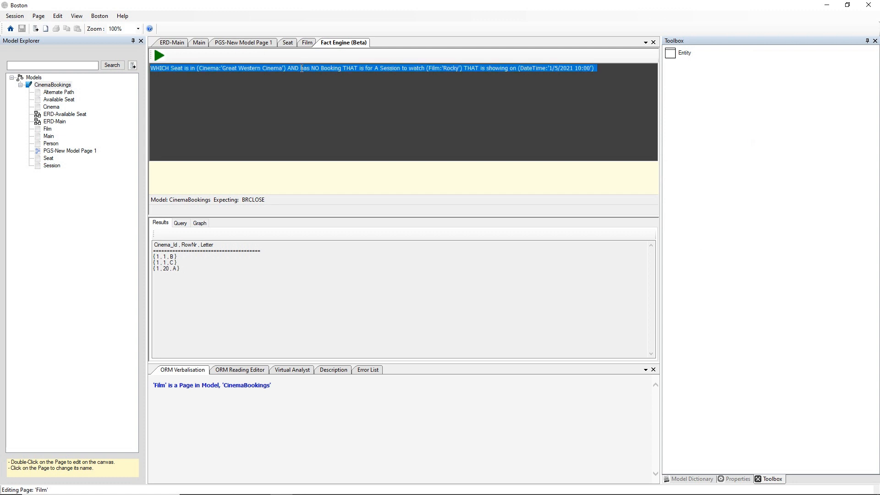
key("BackSpace")
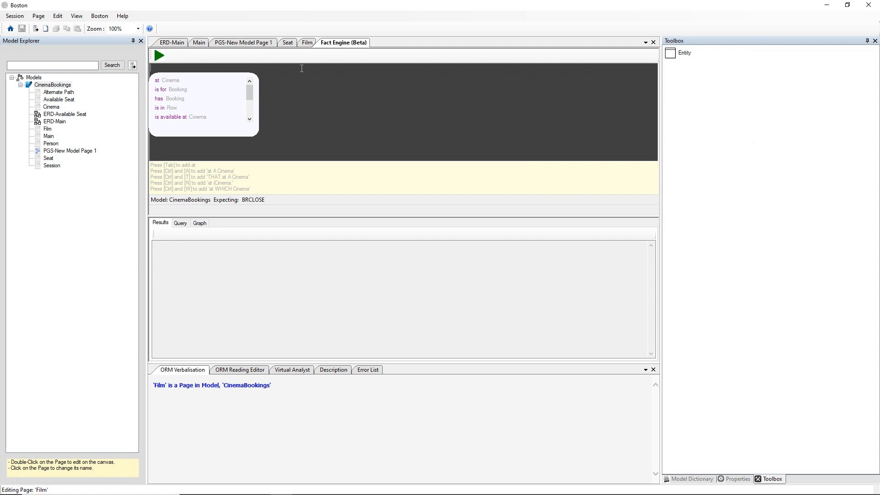
type("DOES (")
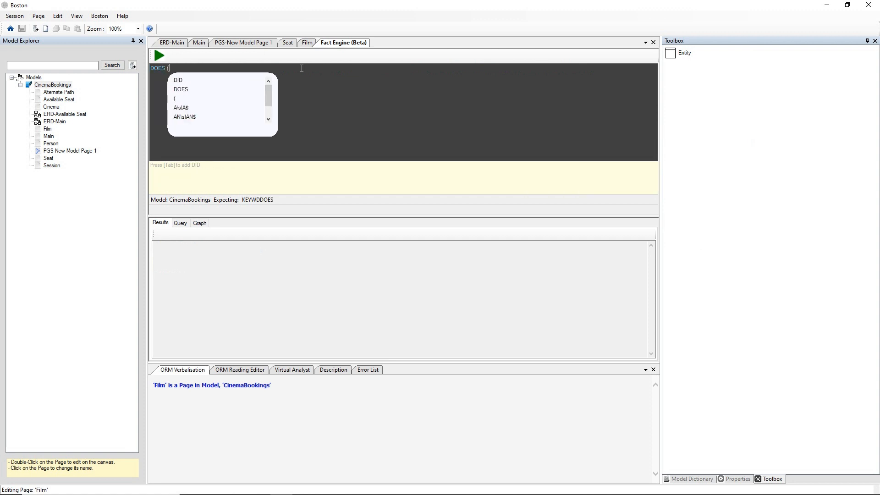
type("Person:'Pe")
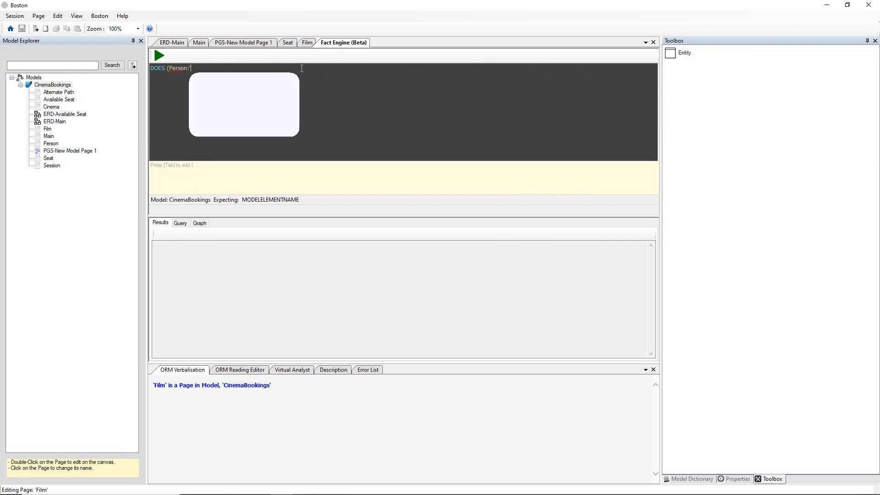
type("ter')")
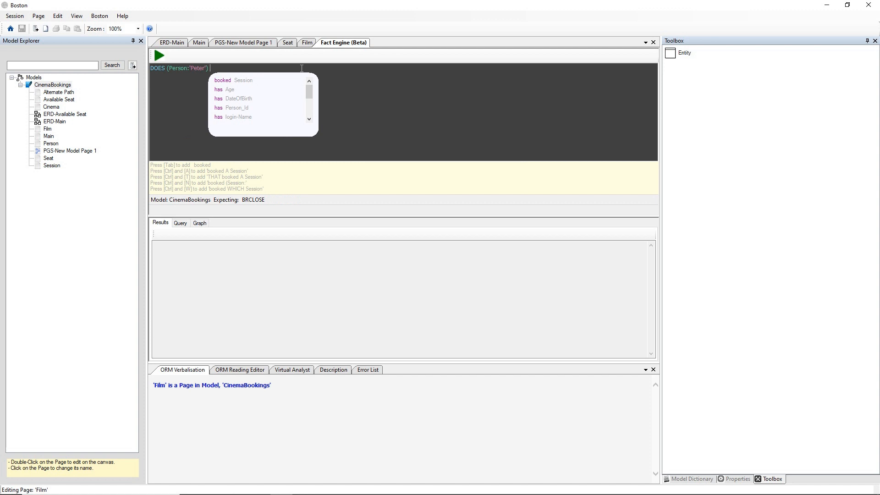
type("have A ")
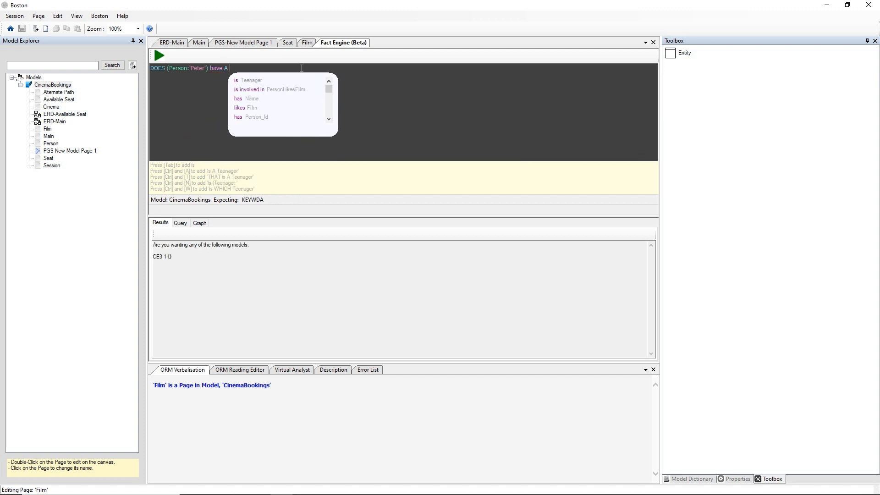
type("Booking ")
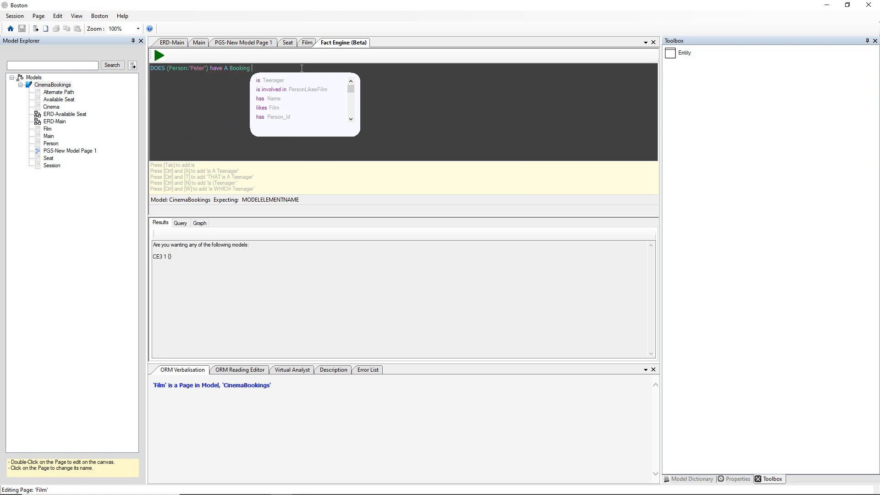
- Append THAT is for A Session to watch (Film:'Rocky') to the DOES query
type("THAT is ")
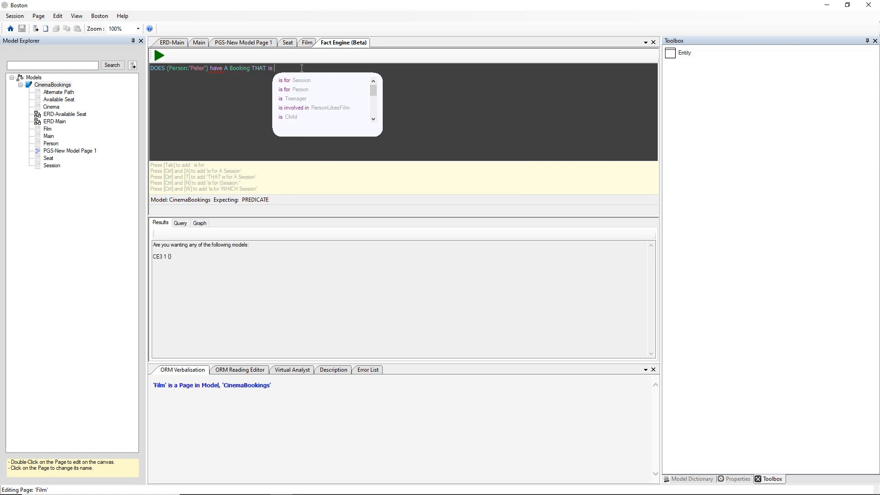
type("for ")
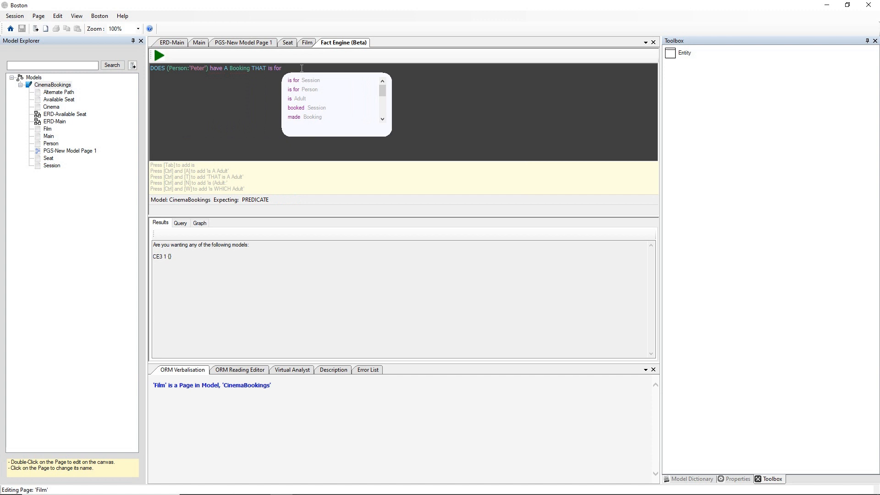
type("A Sess")
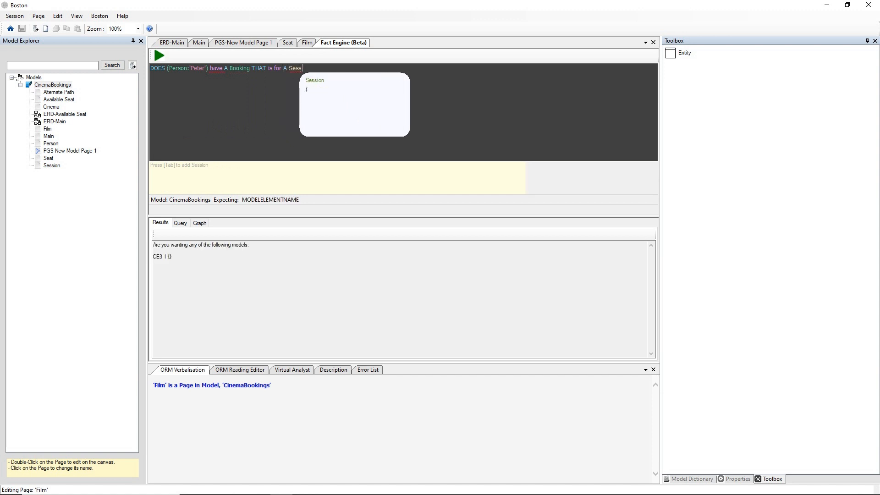
key("Tab")
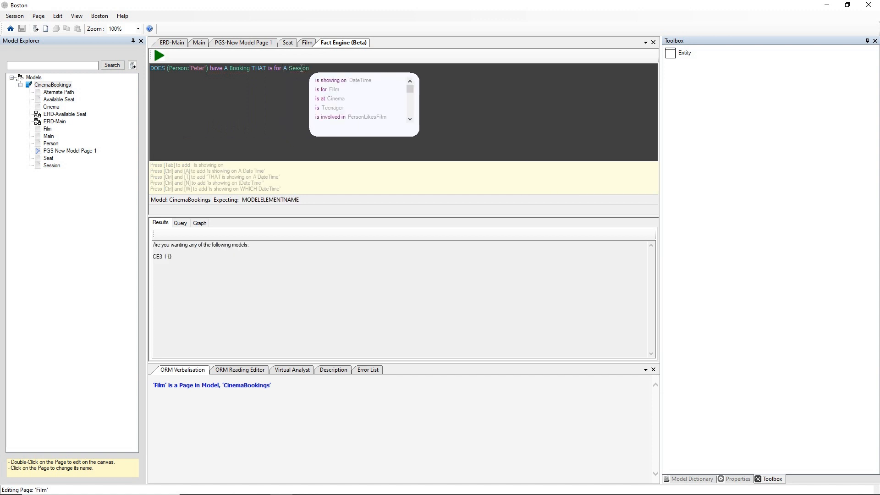
type("to wa")
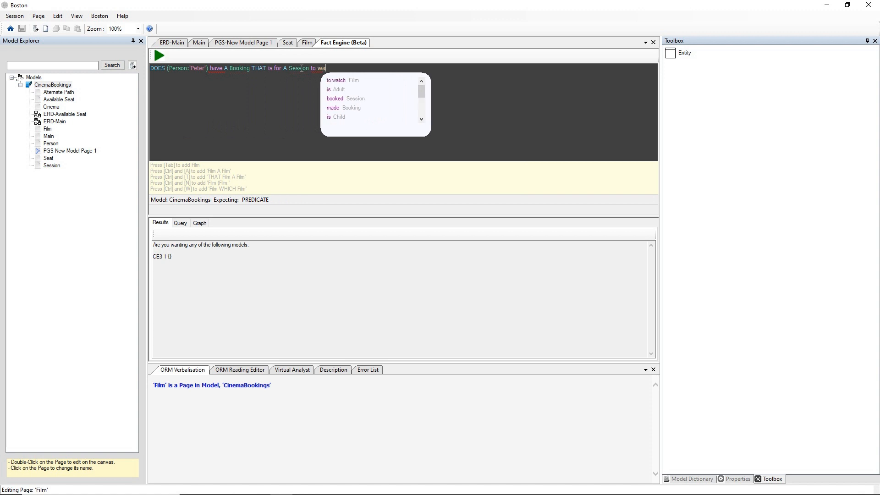
type("tch (F")
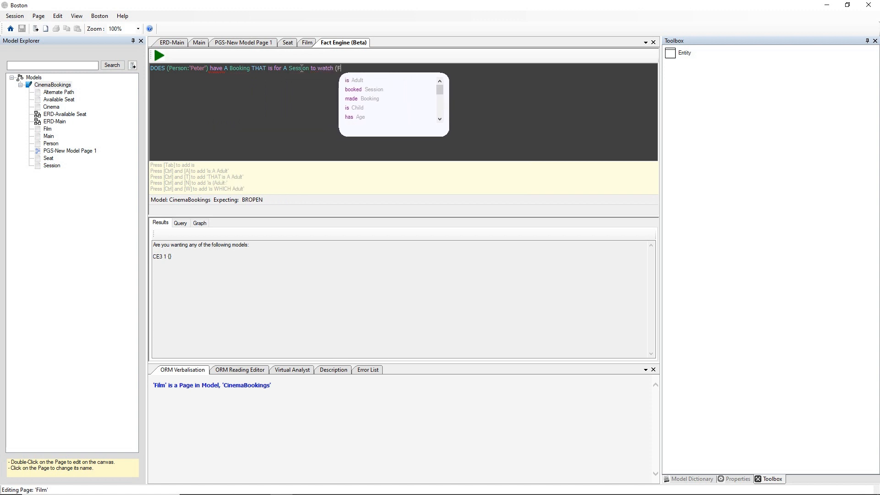
type("ilm:")
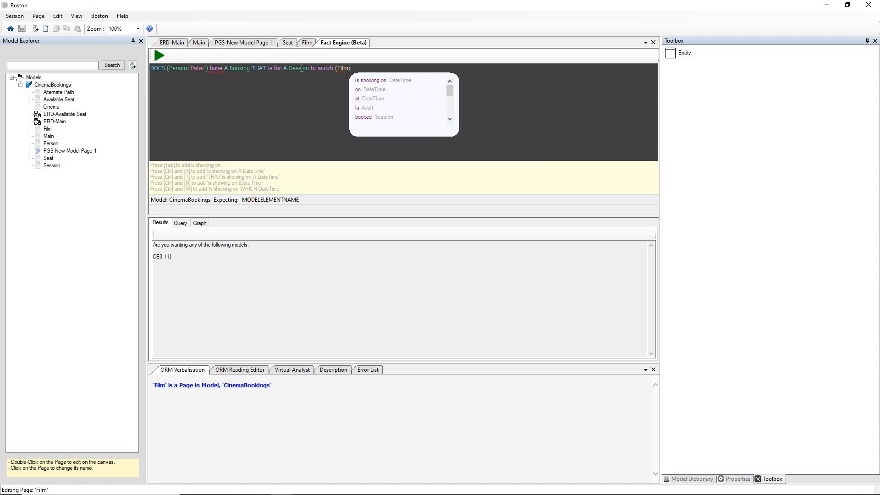
type("'Rocky') ")
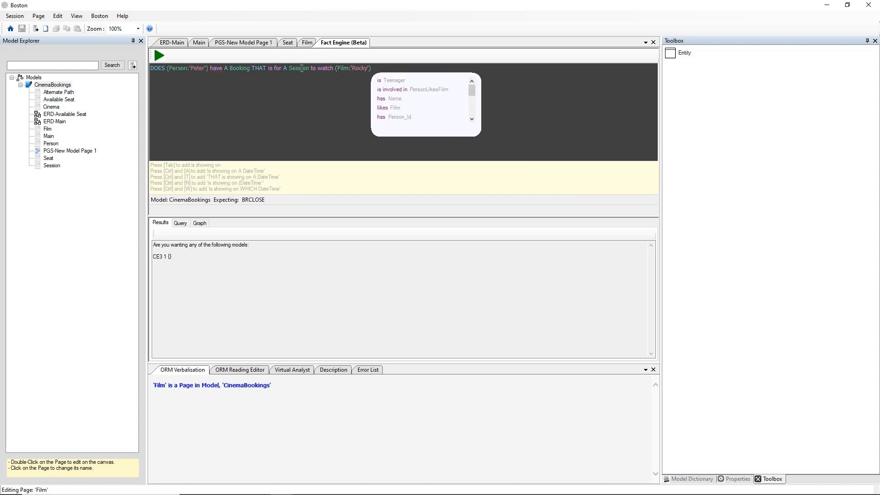
- Append THAT is showing on (DateTime:'1/5/2021 10:00 to the DOES query after the Rocky film condition
type("THAT is s")
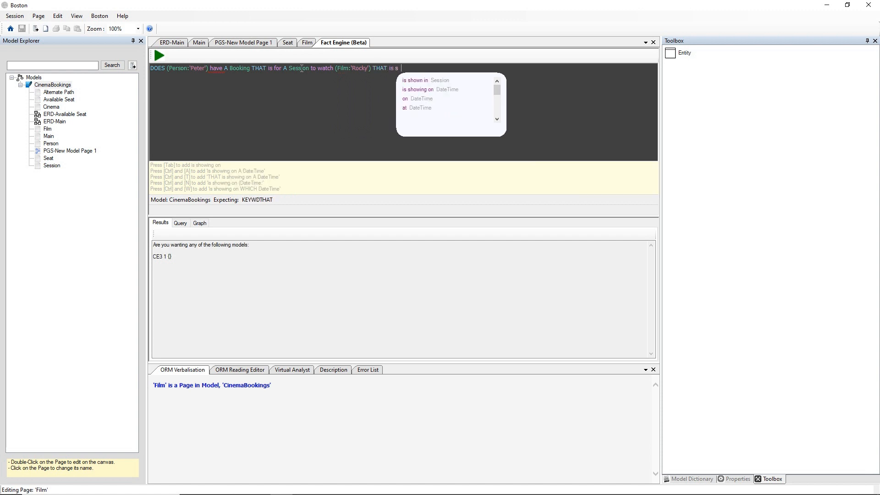
key("BackSpace")
type("howing ")
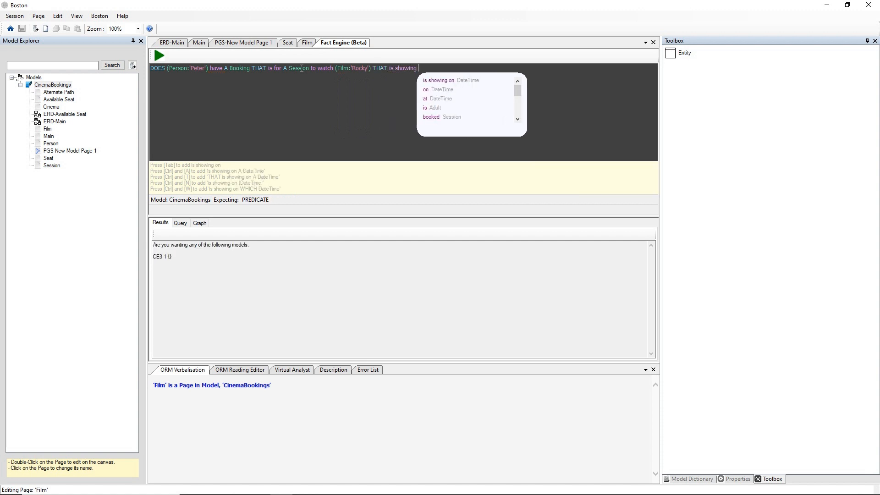
type("on (Dat3e")
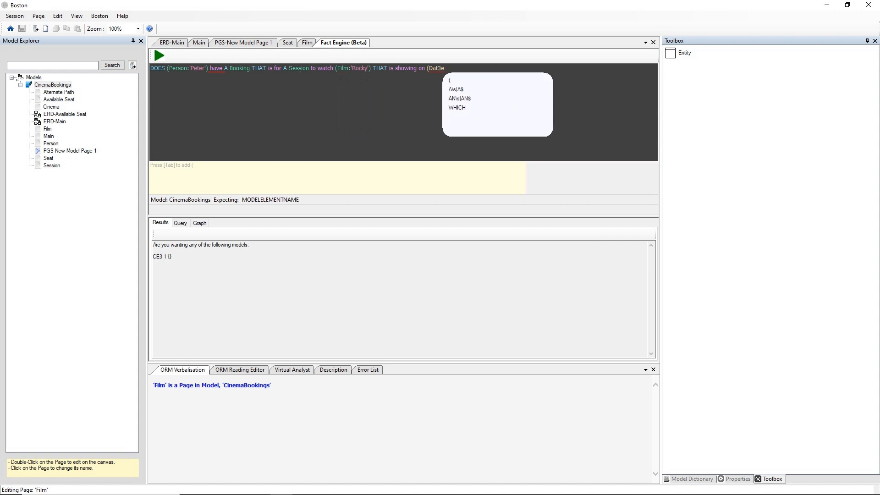
key("BackSpace")
key("BackSpace")
type("eTime")
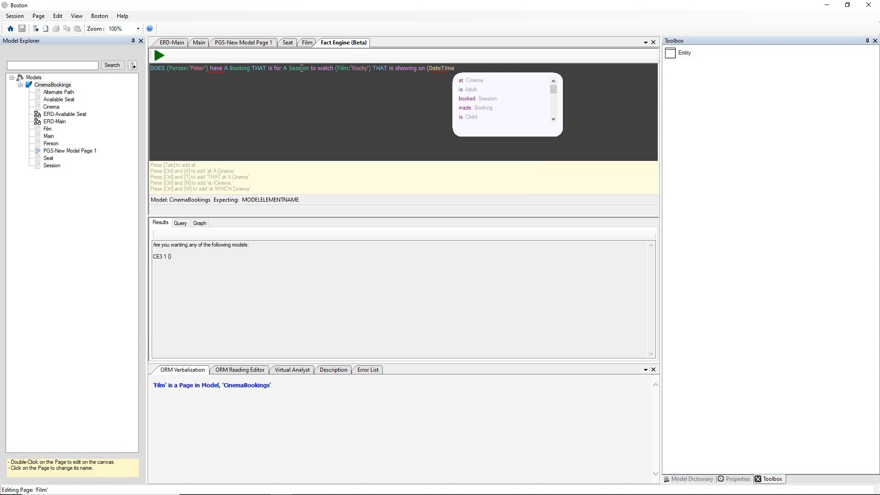
type(":'")
type("1")
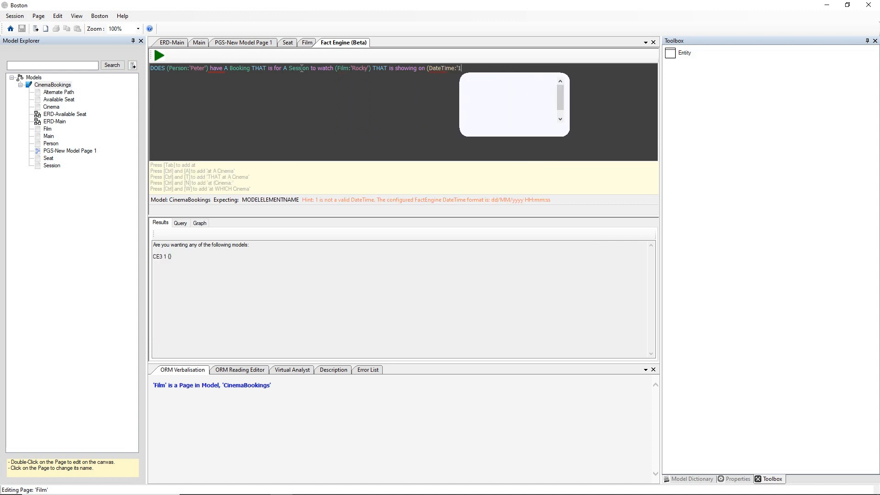
type("/5/2021 10")
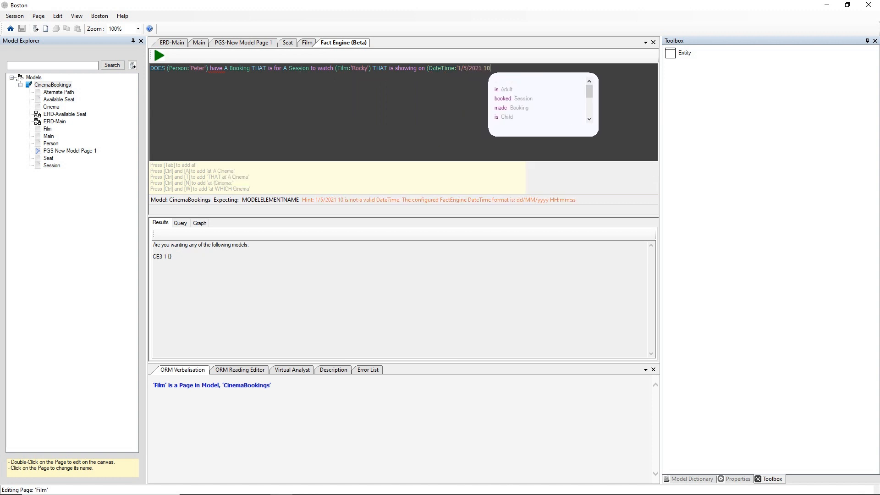
type(":")
type("00")
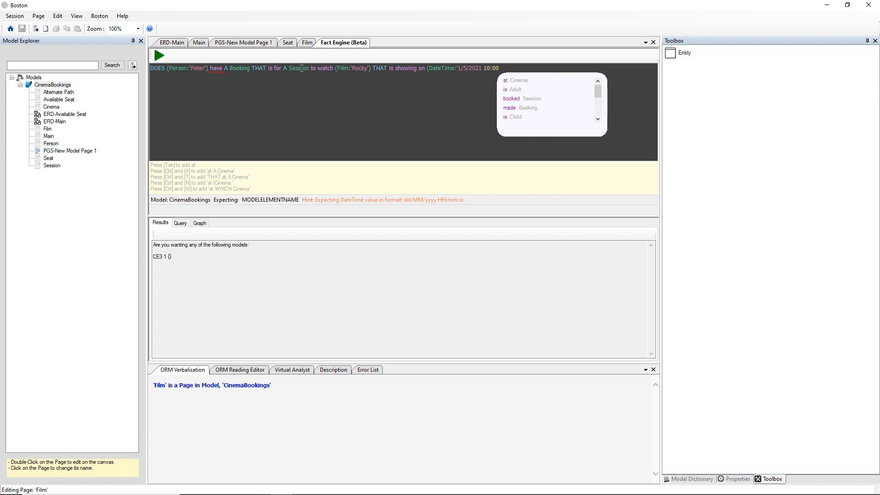
- Close the DateTime condition, add at (Cinema:'Great Western Cinema') and run the query
type("') at (")
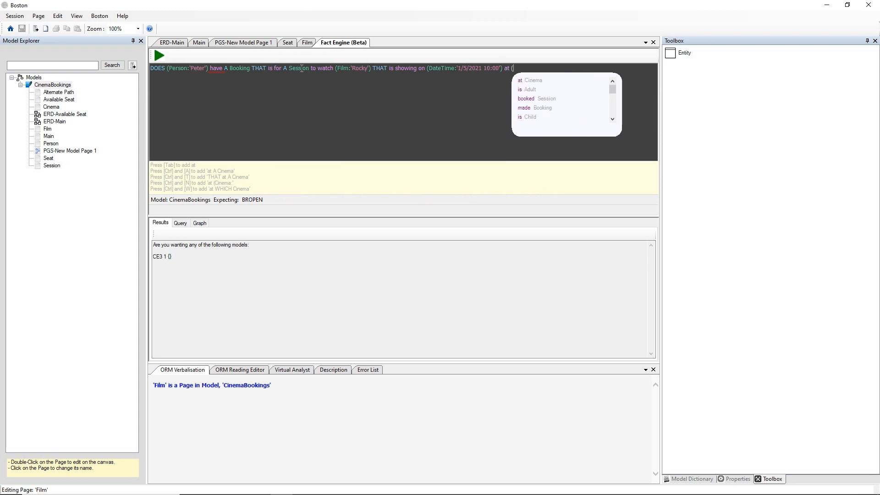
type("Cinema:")
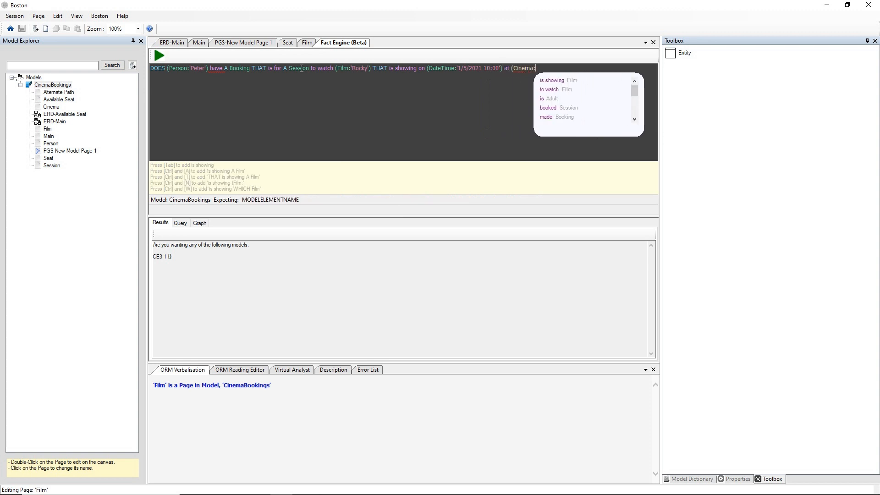
type("'Gre")
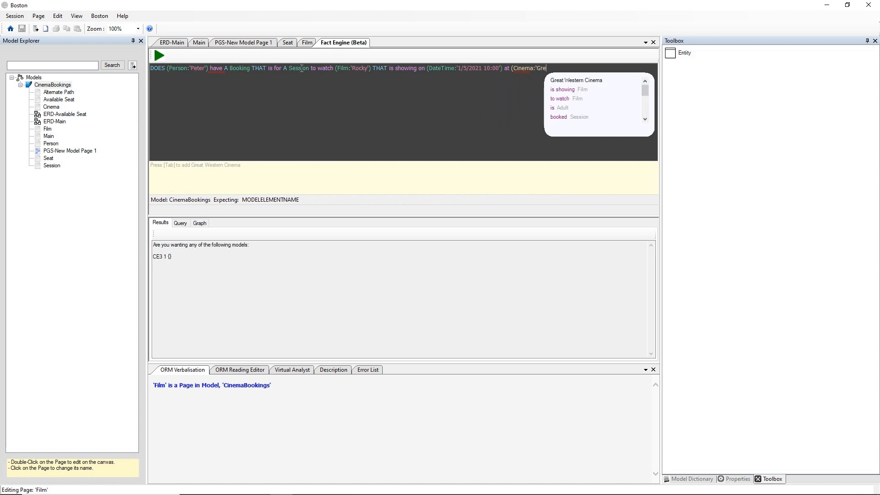
key("Tab")
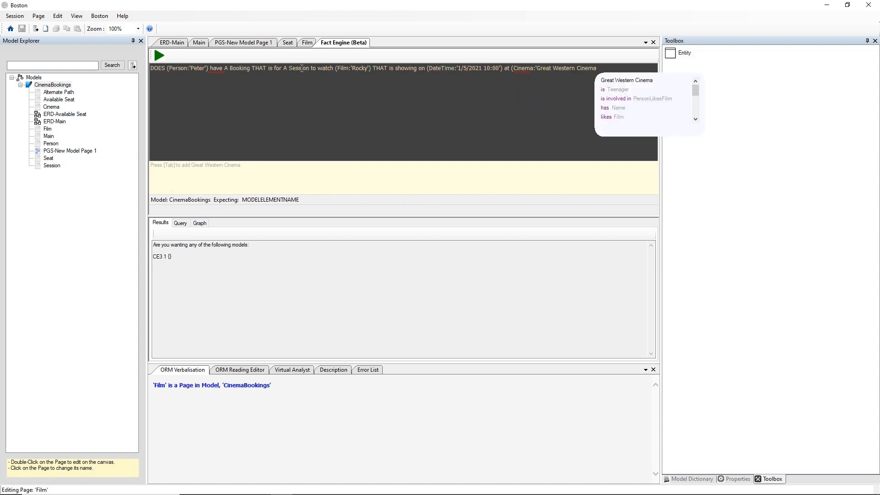
type("')")
key("Return")
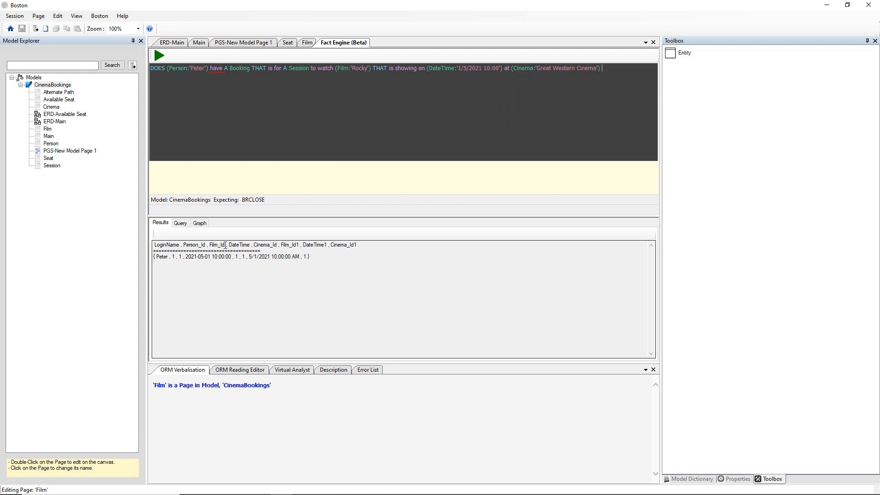
- On the Main page, show the link fact type for the Person role of Booking and place it just above the Person-Booking line
mouse_move(216, 71)
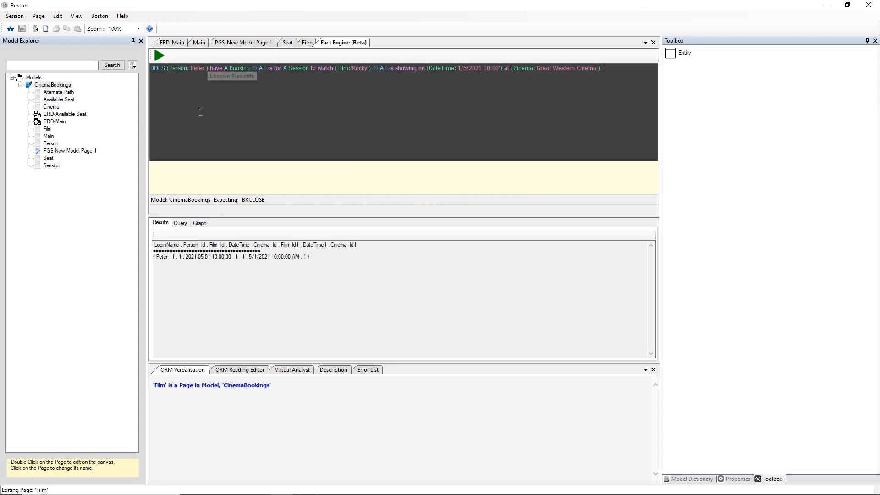
left_click(198, 42)
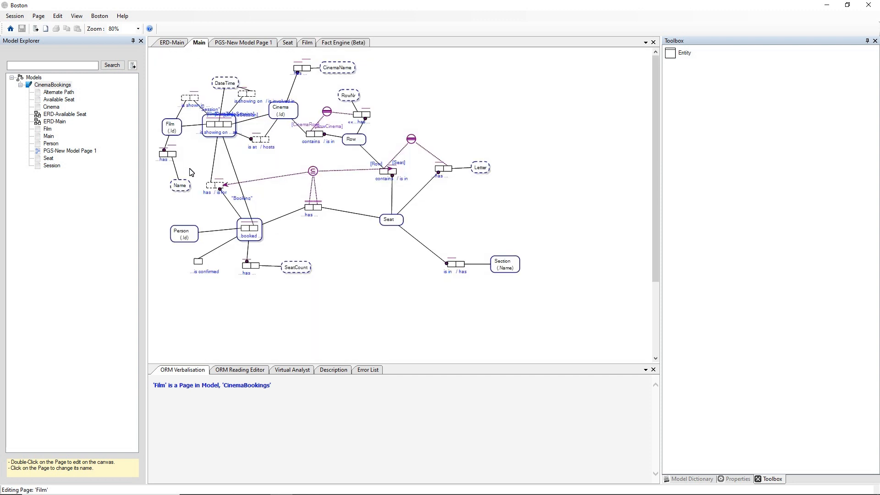
right_click(247, 231)
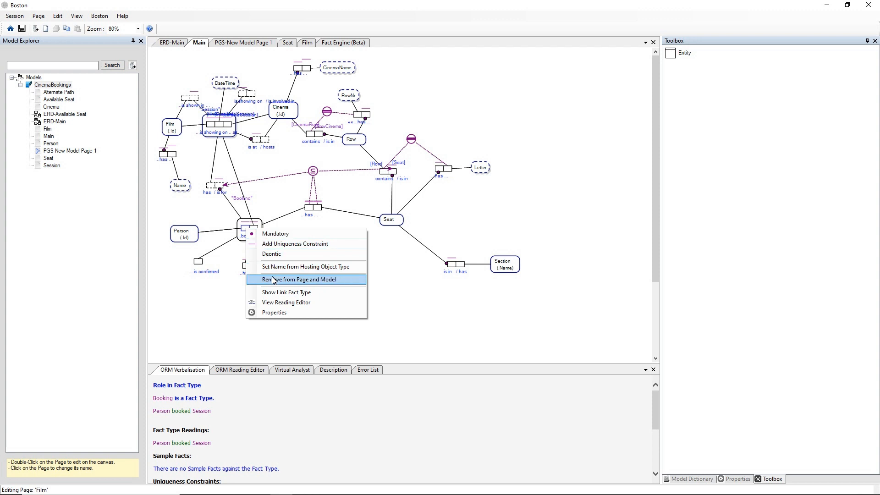
left_click(272, 291)
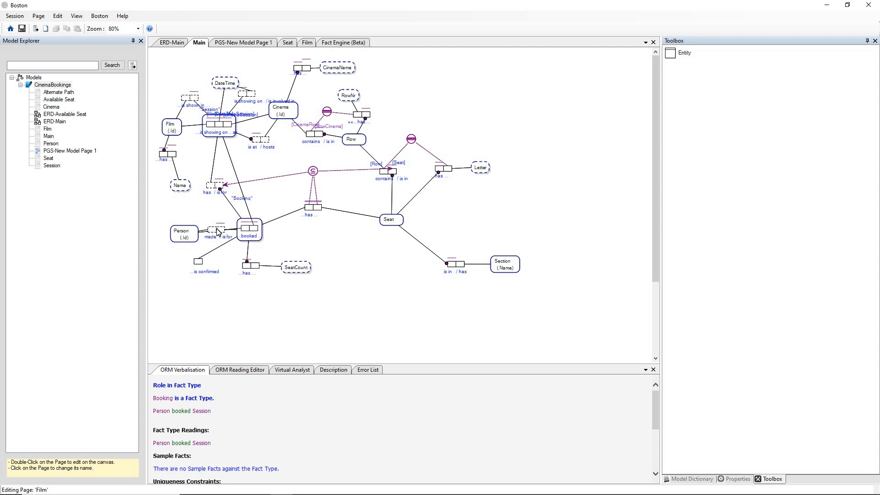
left_click(223, 228)
left_click_drag(223, 224, 221, 214)
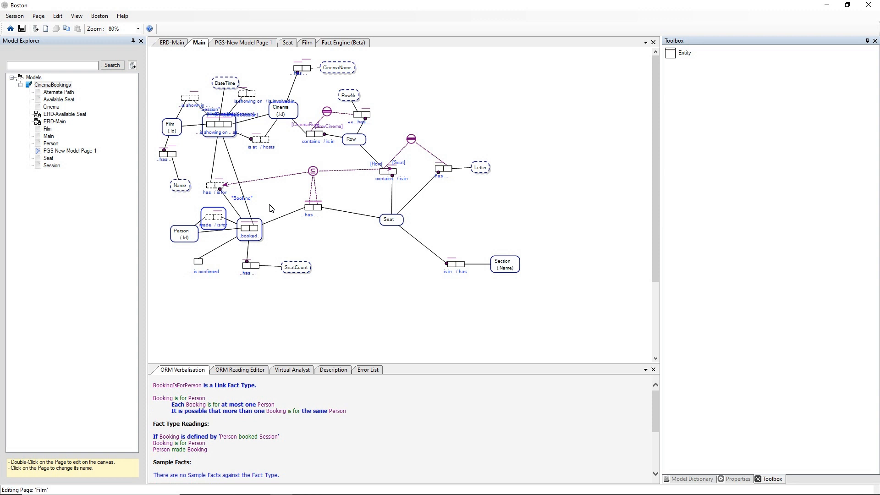
- Open the Session page and move the "Session" name label slightly higher above its fact type
double_click(52, 165)
left_click(366, 102)
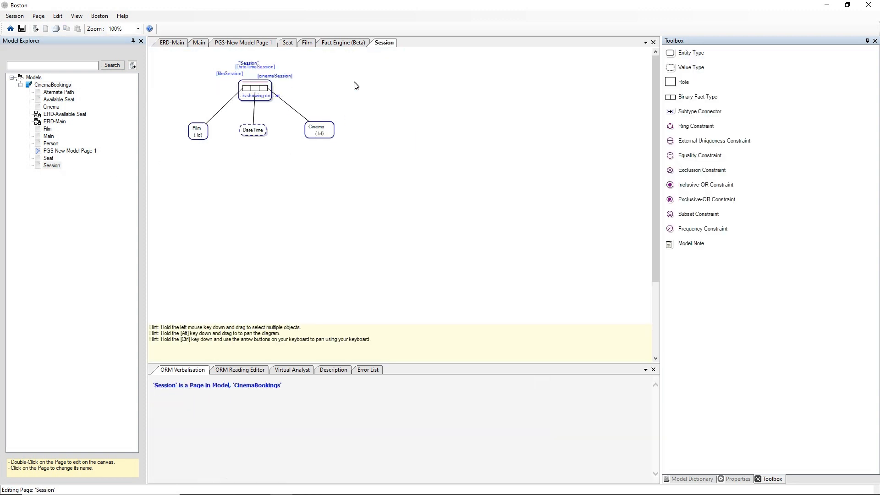
left_click_drag(248, 66, 250, 63)
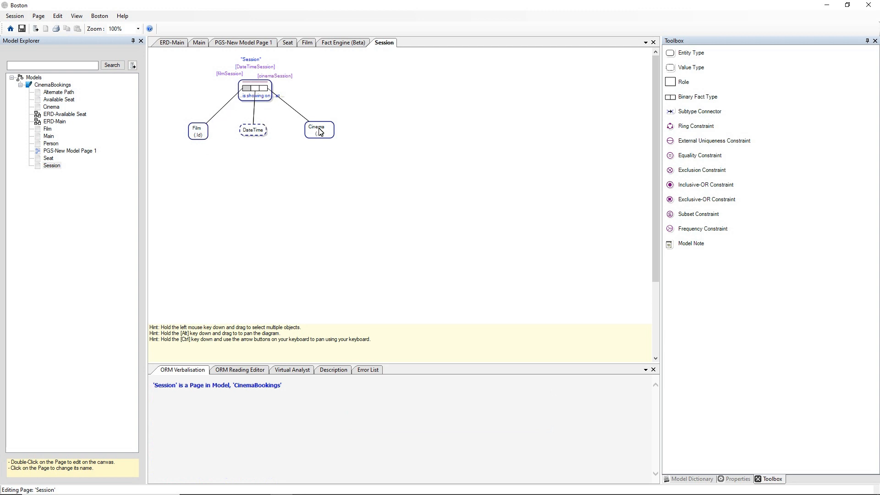
- Return to Fact Engine, enlarge the results area and examine the SQL generated for the DOES query
left_click(327, 44)
mouse_move(229, 68)
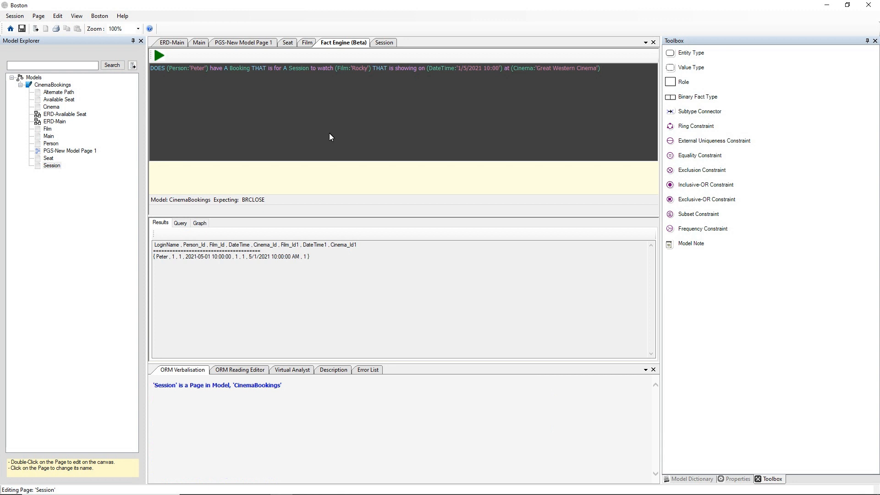
left_click_drag(267, 215, 274, 150)
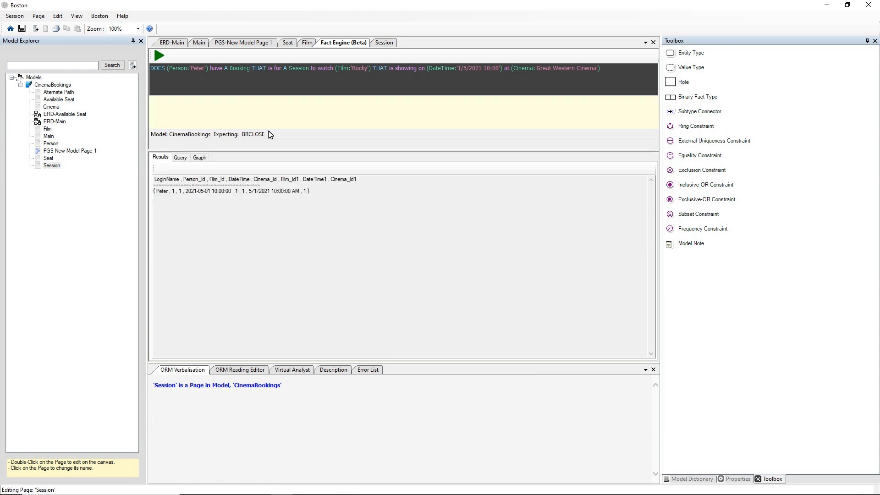
left_click(181, 158)
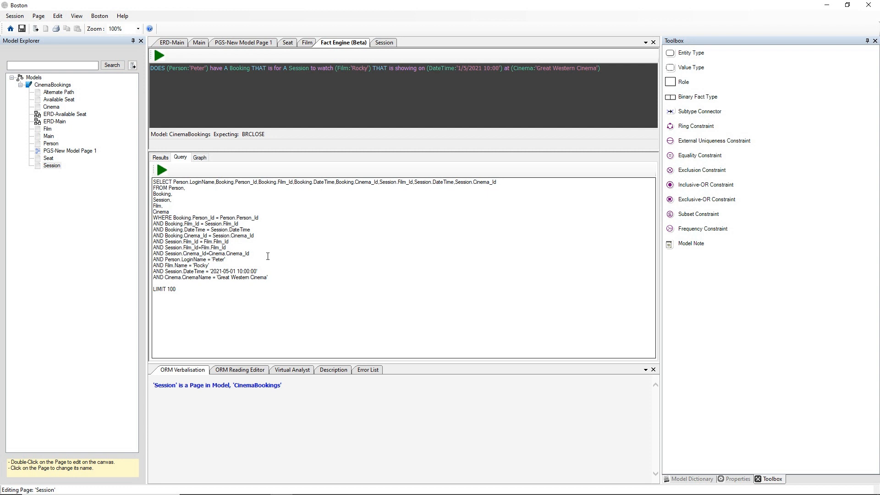
- Inspect the Session node on PGS-New Model Page 1 and return to the Session page
left_click(251, 43)
left_click(262, 119)
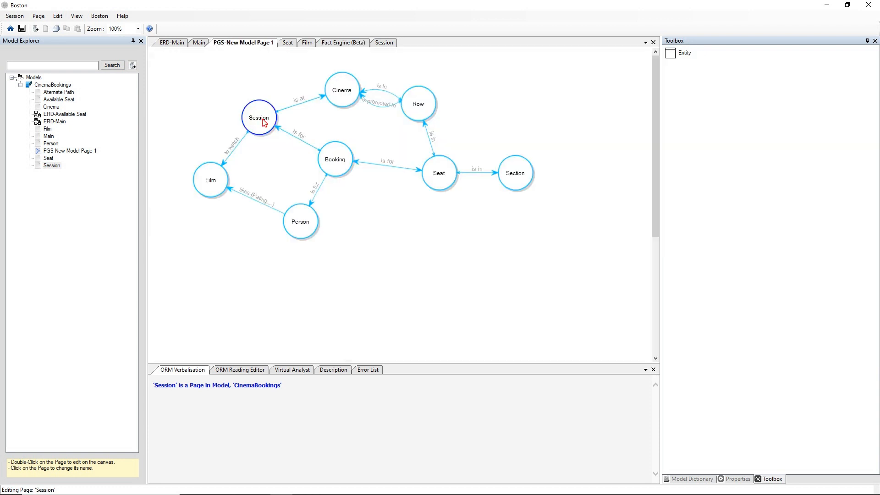
left_click(384, 42)
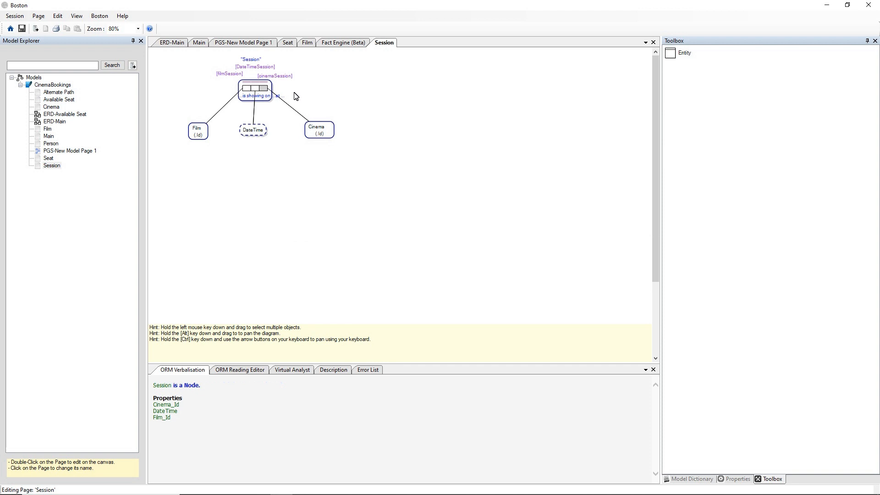
- Show the link fact type for the Film role of Session and place it above Film, left of the Session fact type
left_click(246, 90)
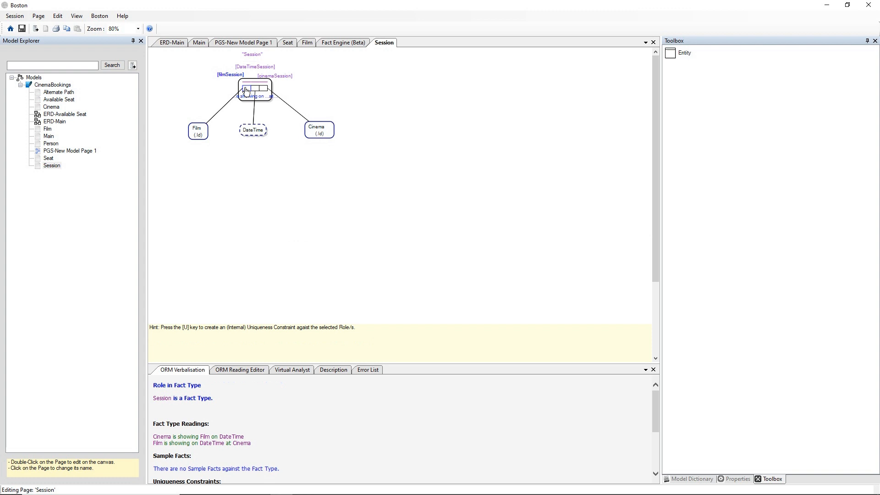
right_click(246, 91)
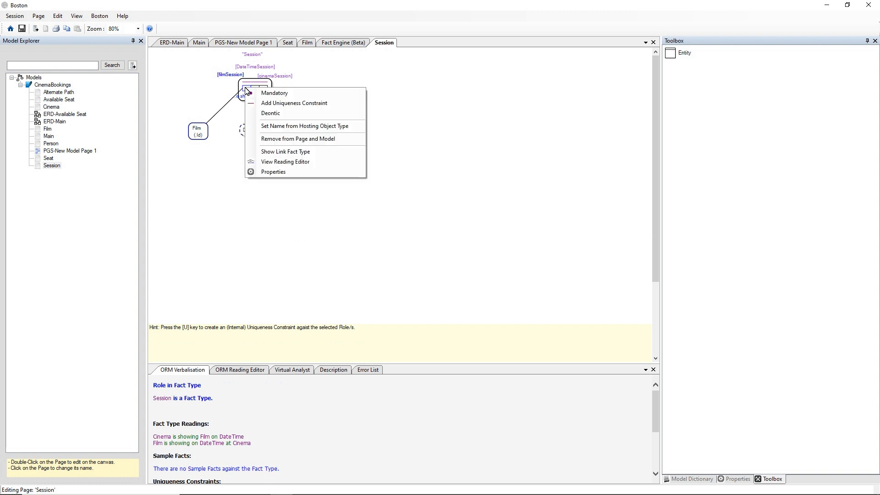
left_click(282, 152)
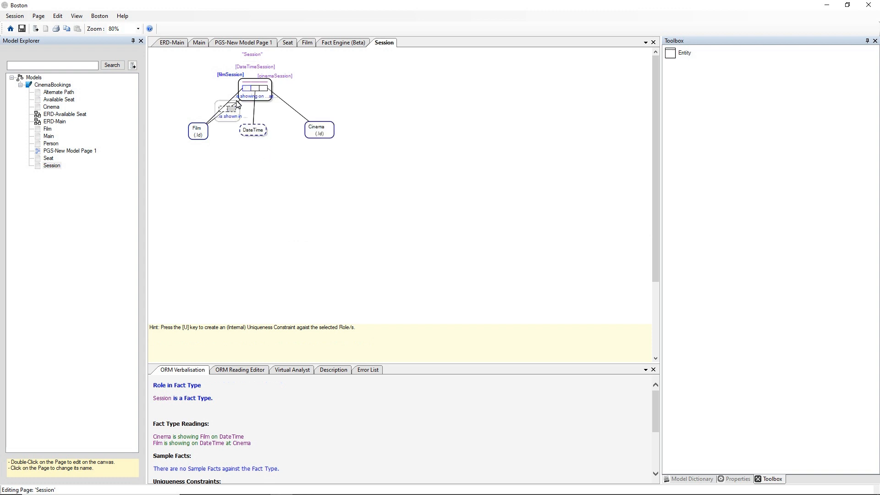
left_click(236, 109)
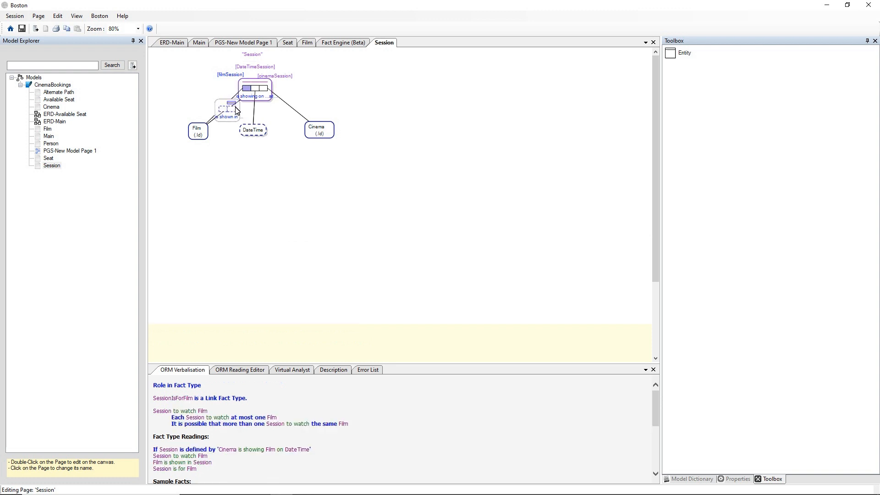
left_click_drag(237, 110, 216, 95)
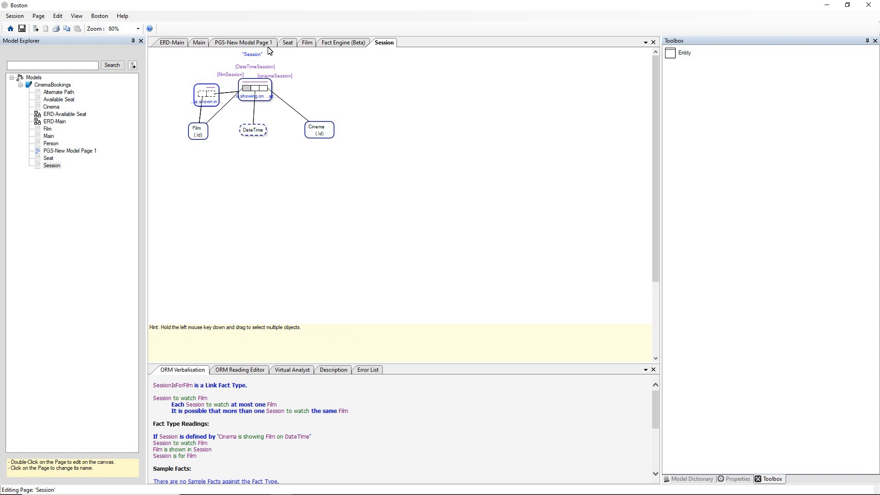
- Return to Fact Engine and clear the whole DOES query
left_click(331, 43)
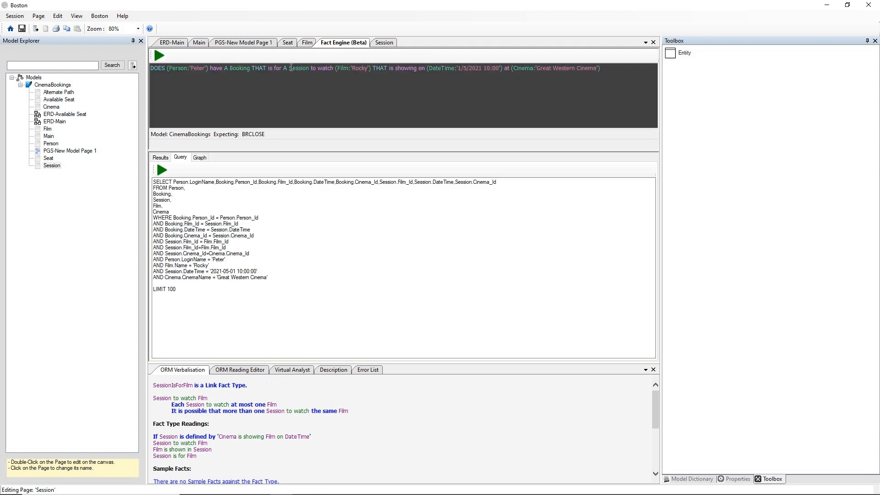
key("ctrl+a")
key("BackSpace")
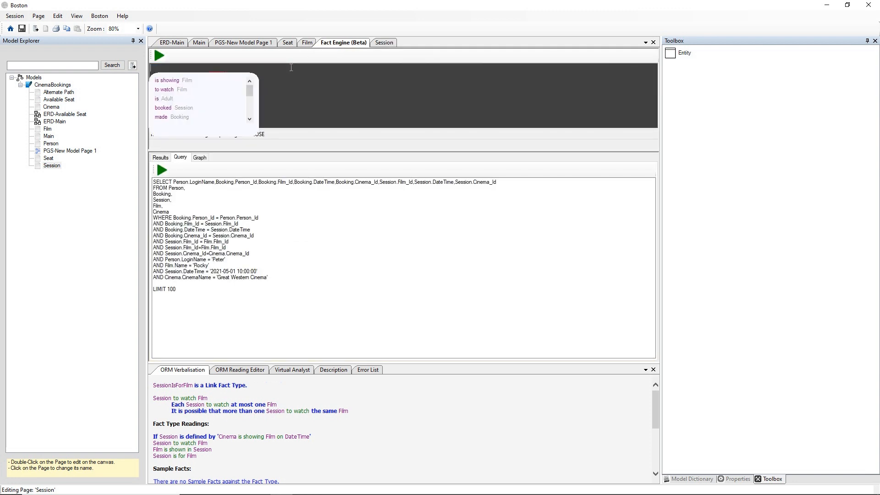
type("WHICH ")
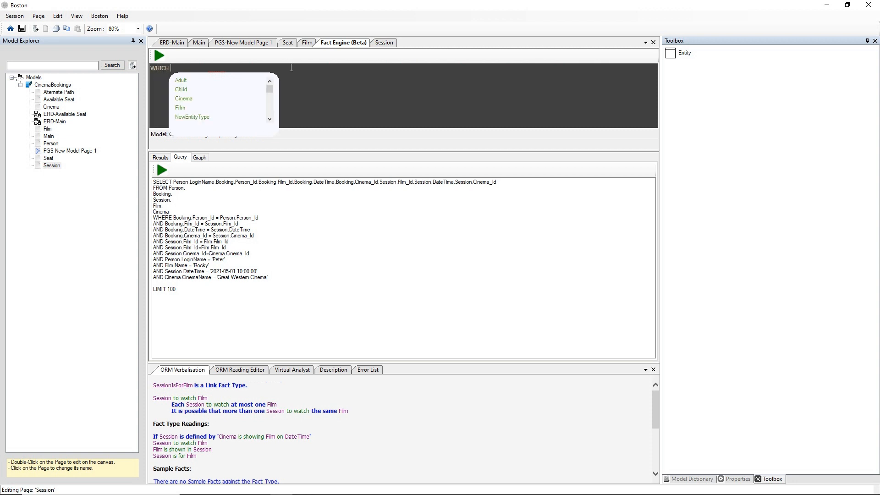
type("Fil")
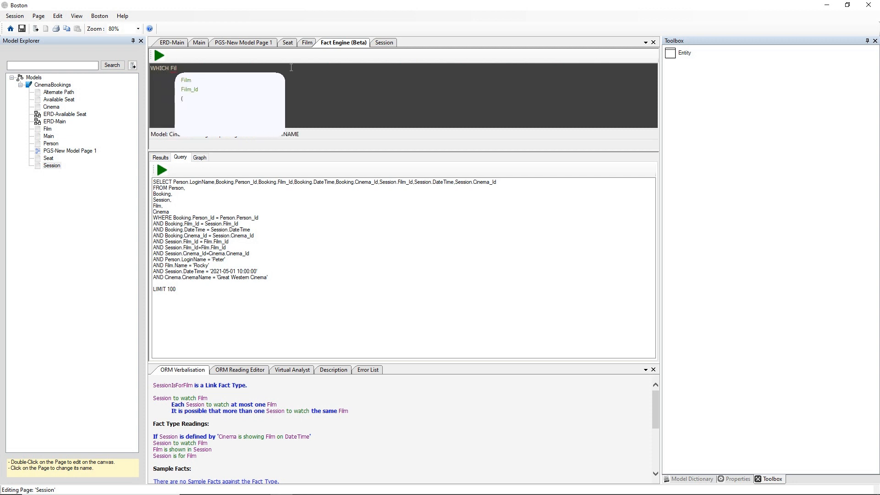
key("BackSpace")
key("BackSpace")
key("BackSpace")
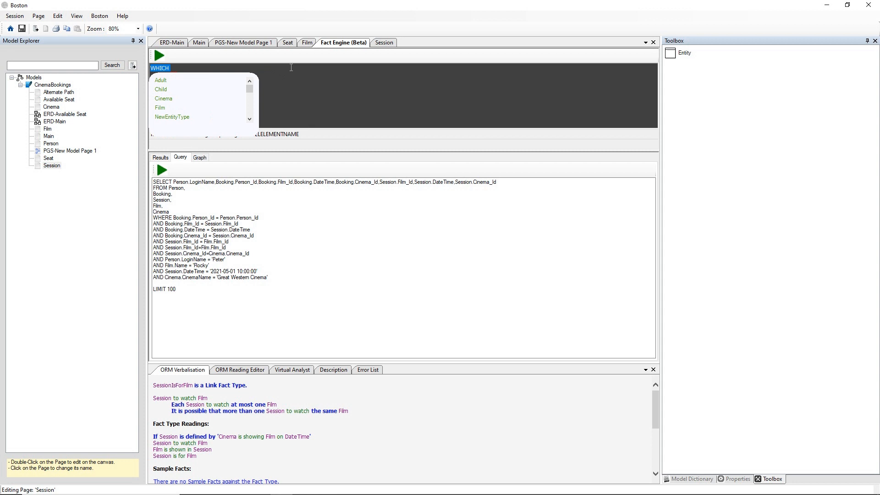
key("BackSpace")
- Enter a query beginning with (Film:'Rocky') is and complete it with the suggested reading is shown in WHICH Session
type("(Film")
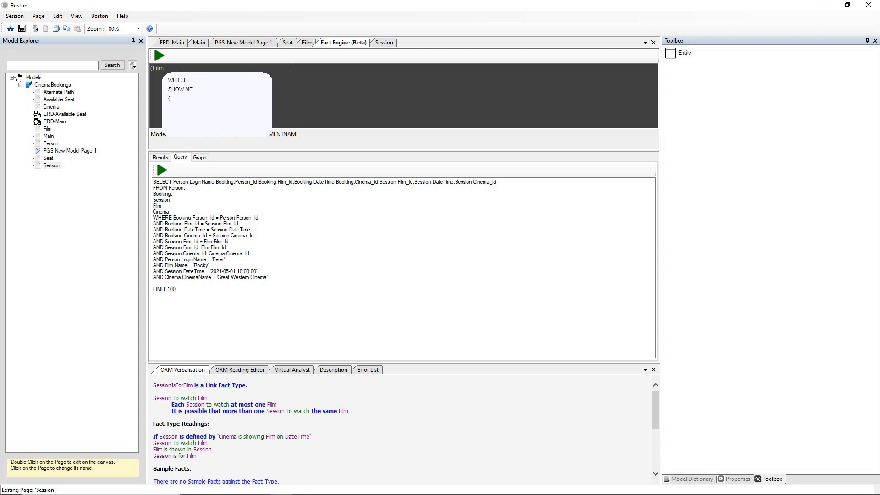
type(":'Rocky') is")
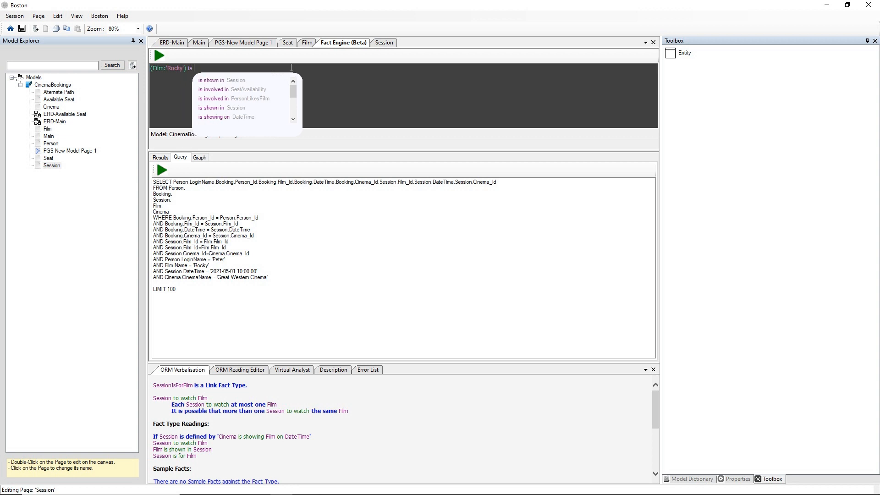
key("Down")
key("Return")
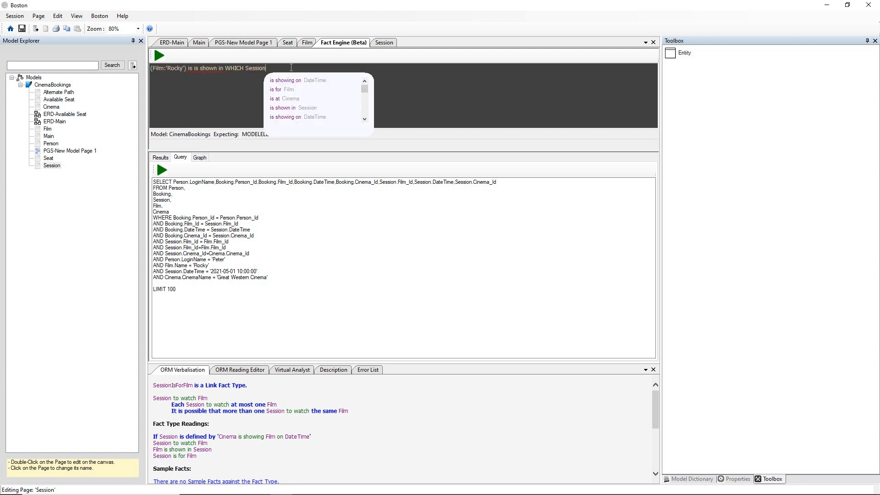
- Remove the duplicate "is" so the query reads (Film:'Rocky') is shown in WHICH Session, and run it
key("Left")
key("Left")
key("Left")
key("Left")
key("Left")
key("Left")
key("Left")
key("Left")
key("Left")
key("Left")
key("Left")
key("Left")
key("Left")
key("Left")
key("Left")
key("Left")
key("Left")
key("Left")
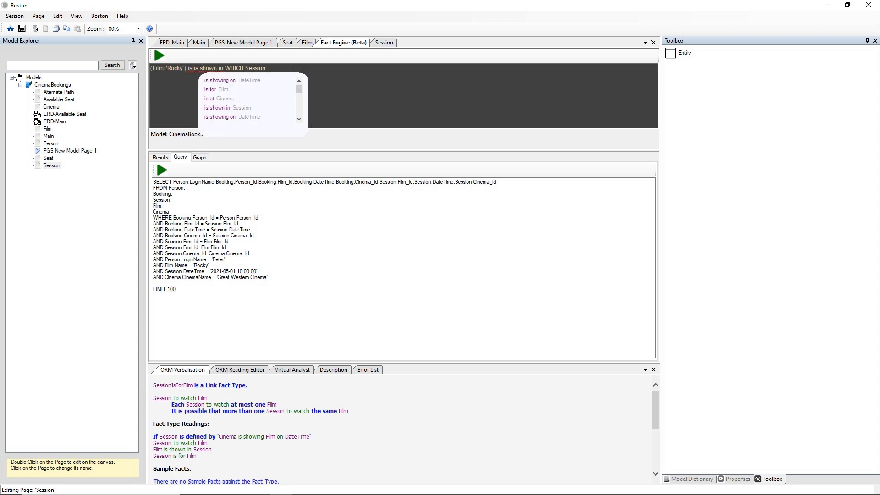
key("BackSpace")
key("BackSpace")
key("BackSpace")
key("End")
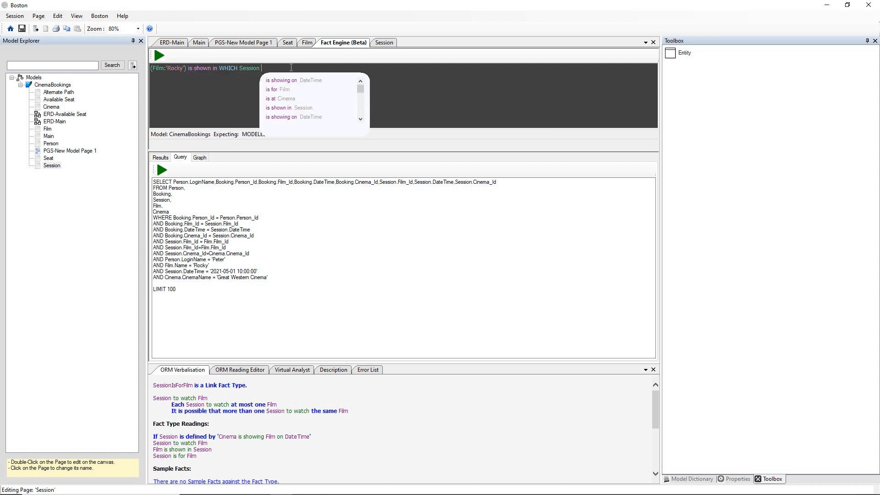
key("F5")
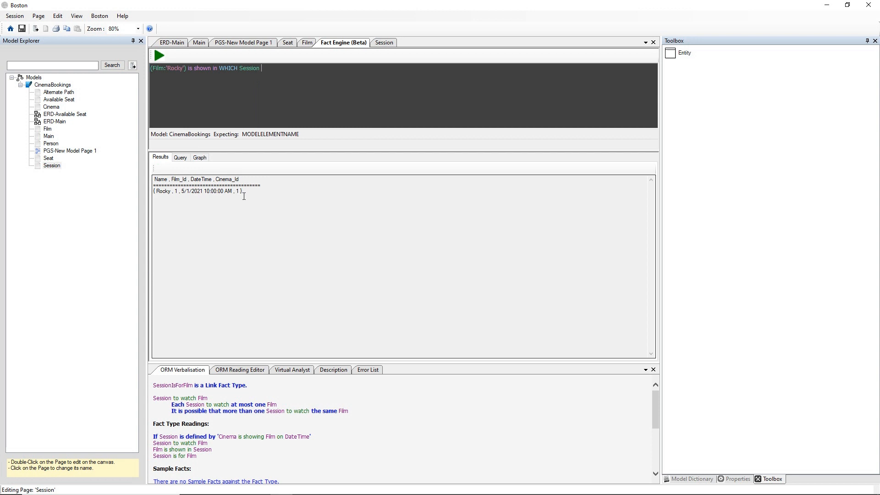
- View the link fact type on the Session page and examine the graph on PGS-New Model Page 1 at 100% zoom
left_click(384, 43)
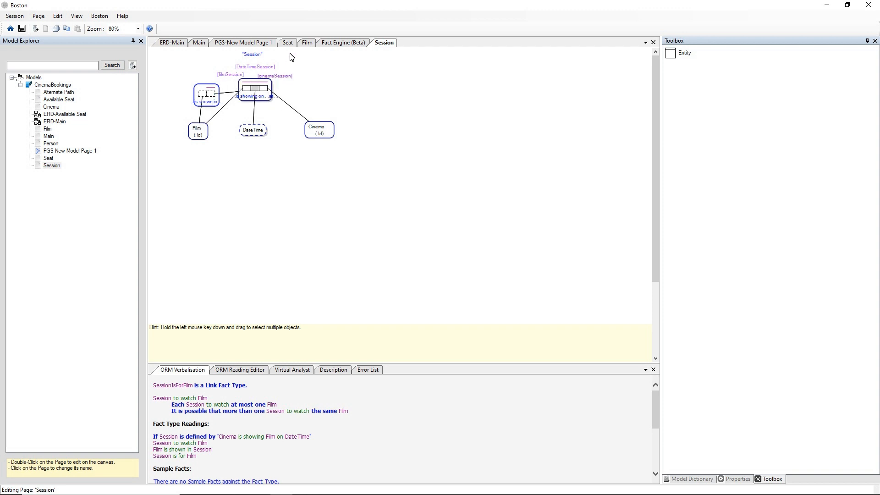
left_click(255, 45)
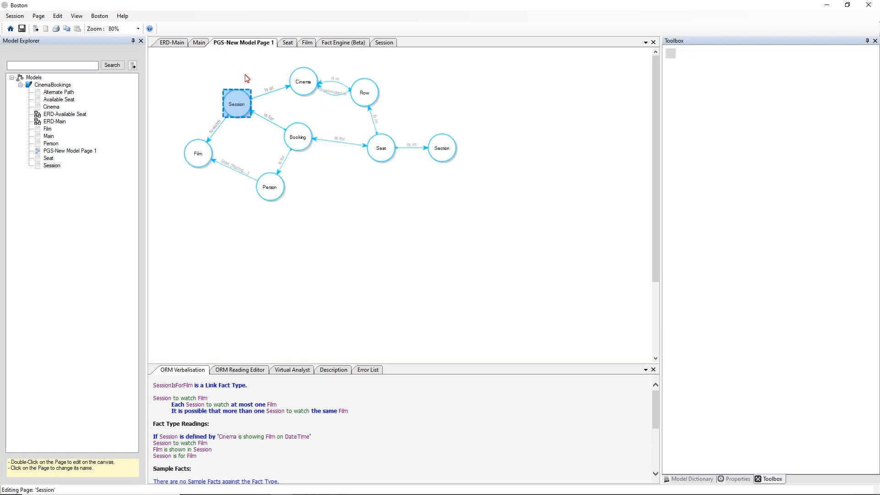
scroll(245, 75, "up", 1)
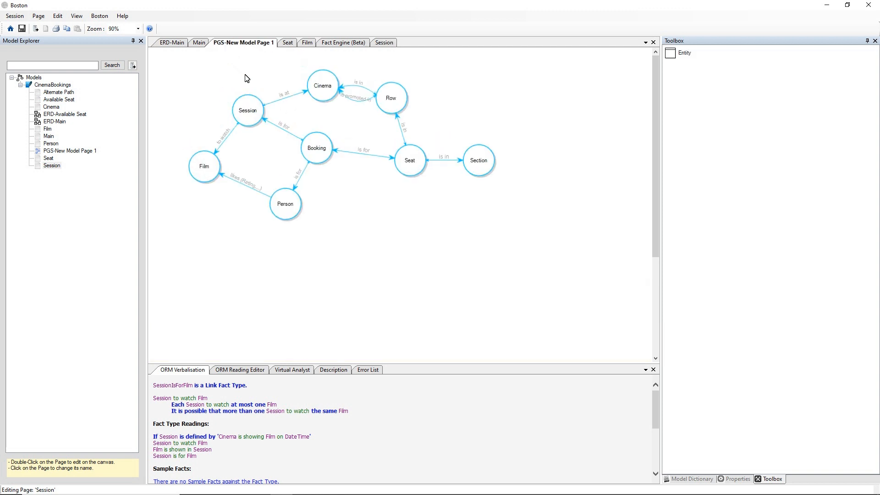
scroll(283, 139, "up", 1)
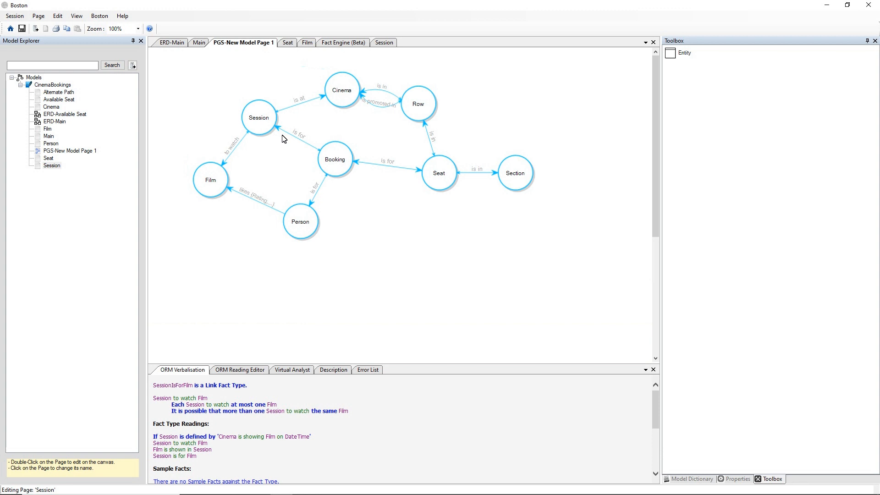